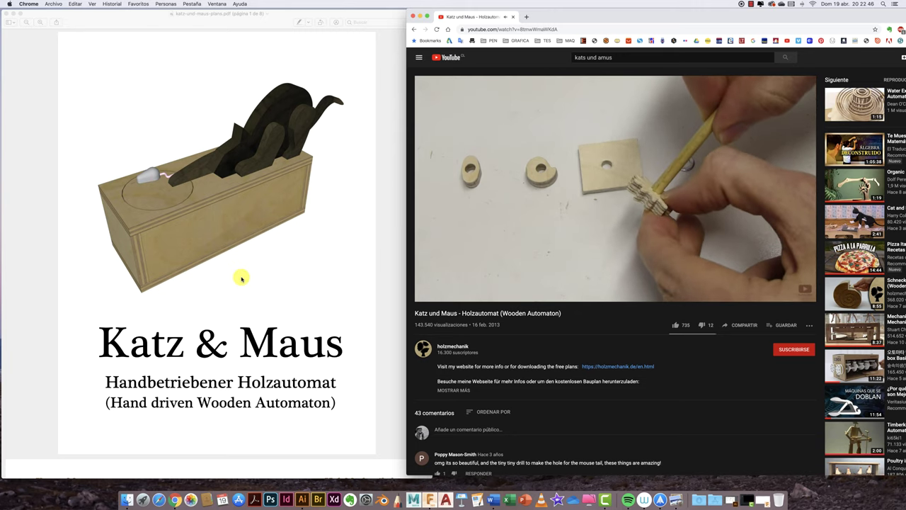
Step: Scroll the Katz und Maus plans PDF down to the Bauanleitung section on page 4
{"action": "scroll", "coordinate": [270, 280], "scroll_direction": "down", "scroll_amount": 2}
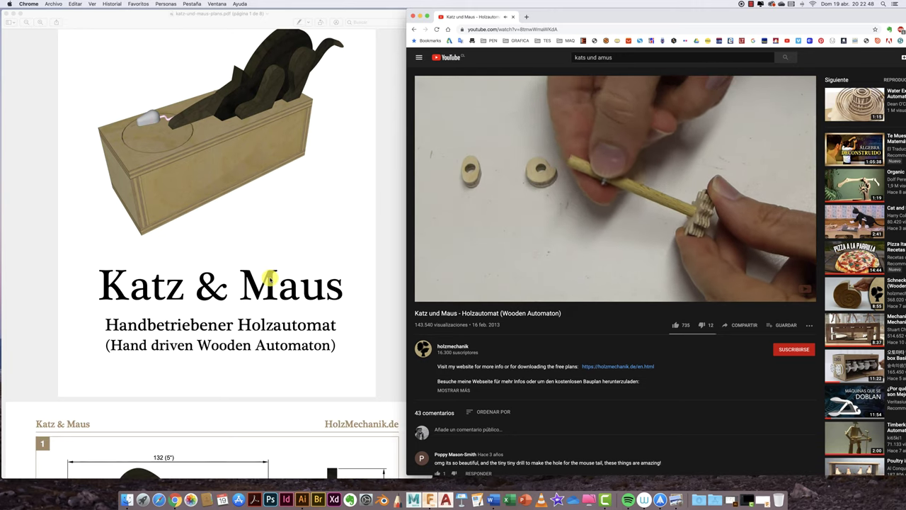
{"action": "scroll", "coordinate": [270, 280], "scroll_direction": "down", "scroll_amount": 1}
{"action": "scroll", "coordinate": [270, 280], "scroll_direction": "down", "scroll_amount": 4}
{"action": "scroll", "coordinate": [269, 279], "scroll_direction": "down", "scroll_amount": 3}
{"action": "scroll", "coordinate": [270, 279], "scroll_direction": "down", "scroll_amount": 1}
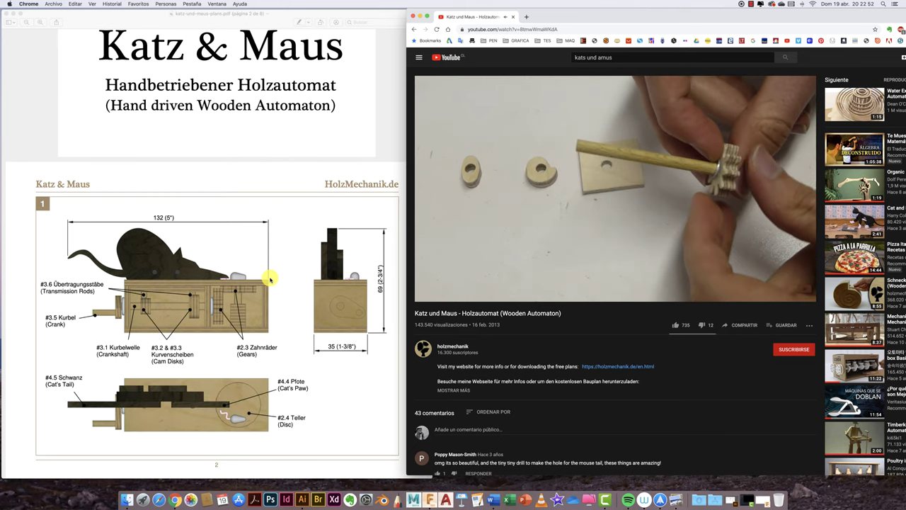
{"action": "scroll", "coordinate": [270, 280], "scroll_direction": "down", "scroll_amount": 1}
{"action": "scroll", "coordinate": [270, 280], "scroll_direction": "down", "scroll_amount": 3}
{"action": "scroll", "coordinate": [270, 279], "scroll_direction": "down", "scroll_amount": 1}
{"action": "scroll", "coordinate": [270, 280], "scroll_direction": "down", "scroll_amount": 1}
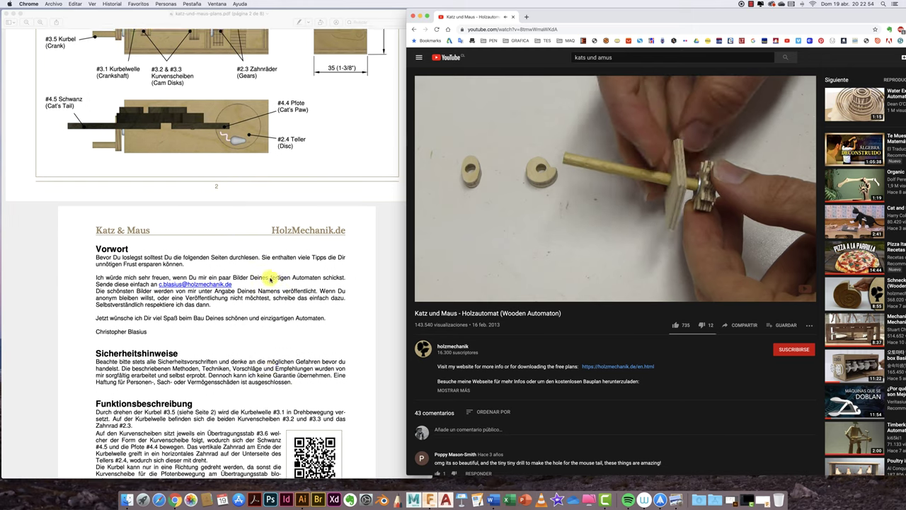
{"action": "scroll", "coordinate": [269, 279], "scroll_direction": "down", "scroll_amount": 3}
{"action": "scroll", "coordinate": [270, 280], "scroll_direction": "down", "scroll_amount": 3}
{"action": "scroll", "coordinate": [270, 280], "scroll_direction": "down", "scroll_amount": 4}
{"action": "scroll", "coordinate": [270, 280], "scroll_direction": "down", "scroll_amount": 4}
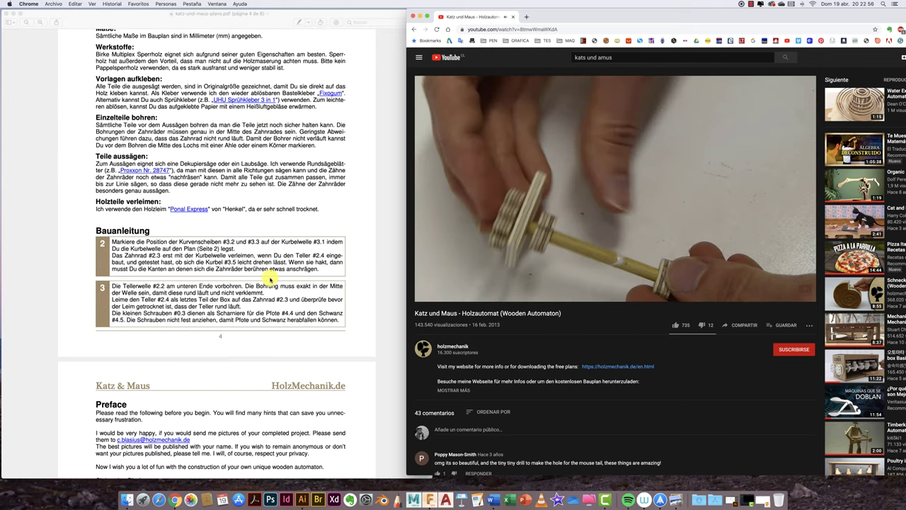
{"action": "scroll", "coordinate": [269, 279], "scroll_direction": "down", "scroll_amount": 6}
{"action": "scroll", "coordinate": [269, 279], "scroll_direction": "down", "scroll_amount": 6}
{"action": "scroll", "coordinate": [270, 280], "scroll_direction": "down", "scroll_amount": 3}
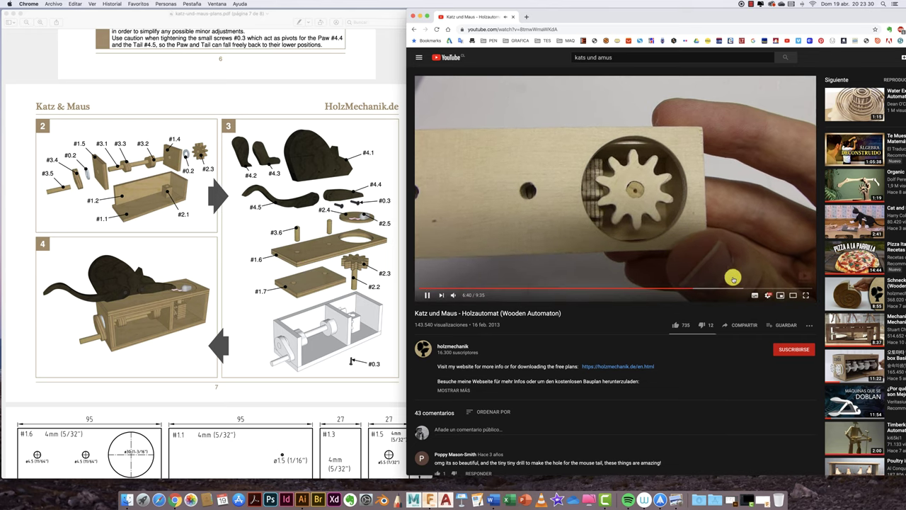
Step: Drag the YouTube video scrubber ahead to about 7:18
{"action": "left_click_drag", "start_coordinate": [719, 288], "coordinate": [778, 290]}
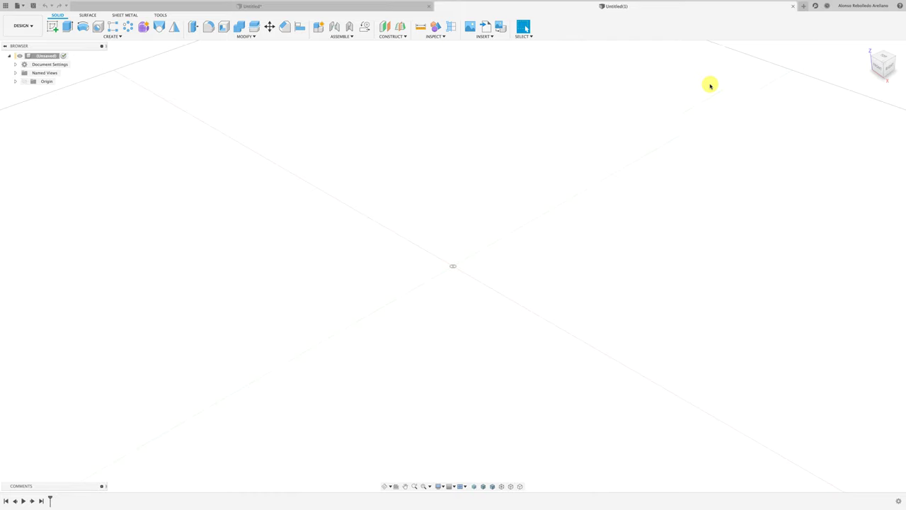
Step: Run the SpurGear script for a 10-tooth, module 2 gear, 3 mm thick with a 4 mm hole
{"action": "left_click", "coordinate": [165, 16]}
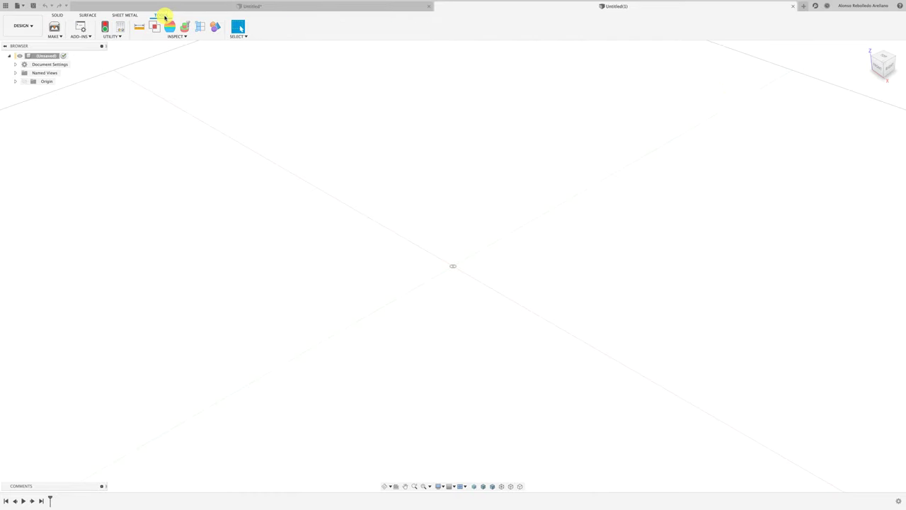
{"action": "left_click", "coordinate": [83, 27]}
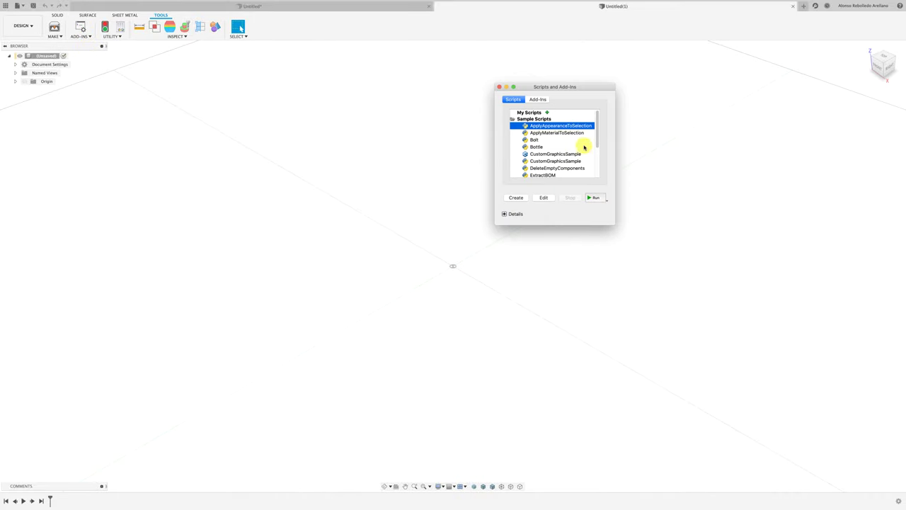
{"action": "left_click_drag", "start_coordinate": [595, 139], "coordinate": [595, 173]}
{"action": "left_click", "coordinate": [539, 152]}
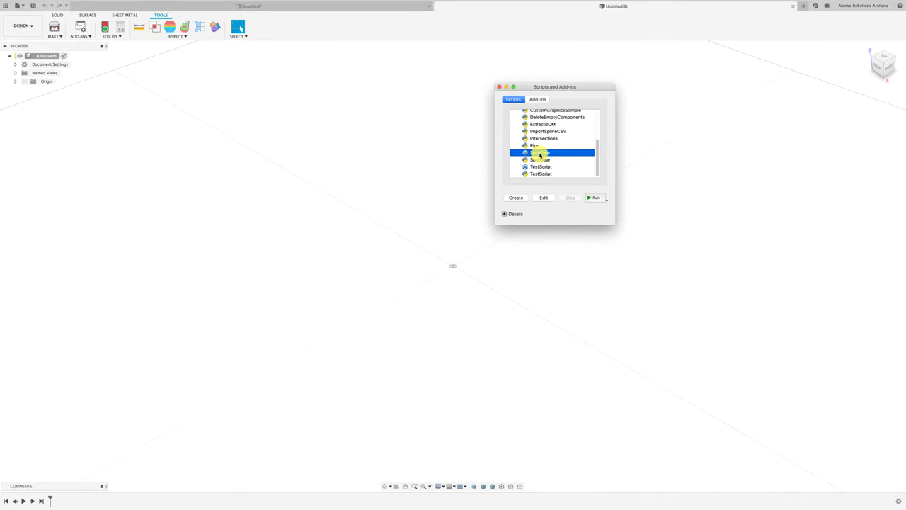
{"action": "left_click", "coordinate": [540, 160]}
{"action": "left_click", "coordinate": [595, 198]}
{"action": "type", "text": "0.01"}
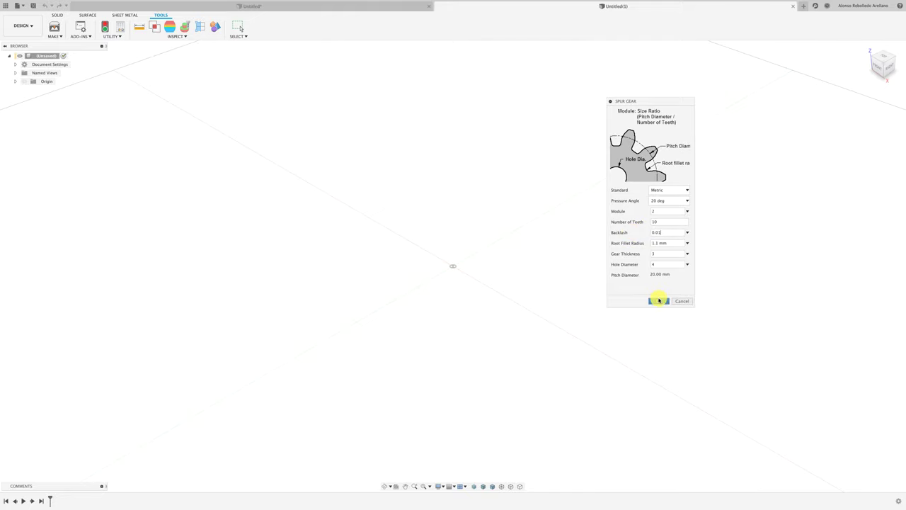
{"action": "left_click", "coordinate": [658, 301]}
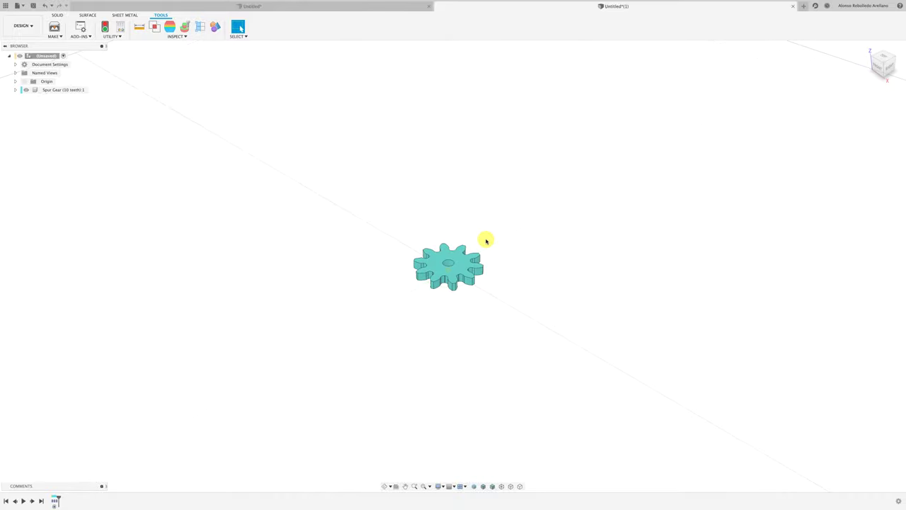
Step: Copy the spur gear component and paste a second copy into the root design
{"action": "middle_click_drag", "start_coordinate": [531, 241], "coordinate": [374, 247], "text": "shift"}
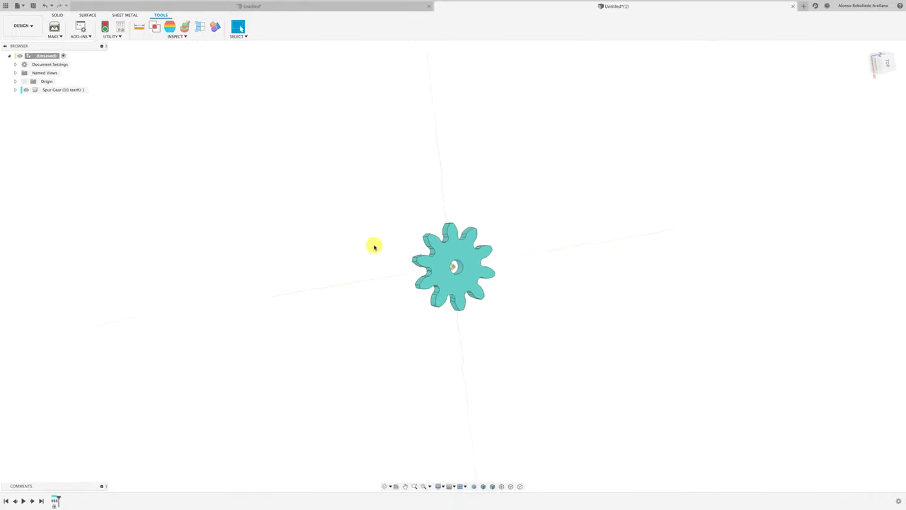
{"action": "left_click", "coordinate": [79, 90]}
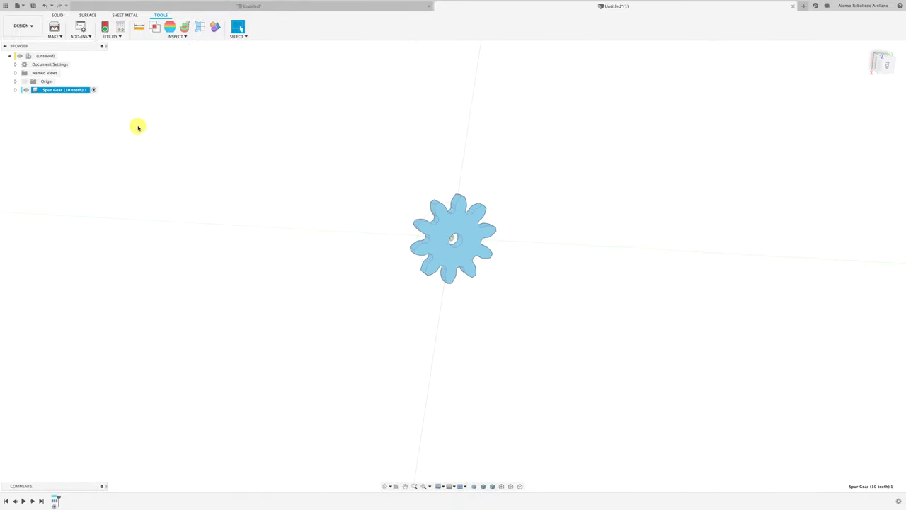
{"action": "right_click", "coordinate": [70, 92]}
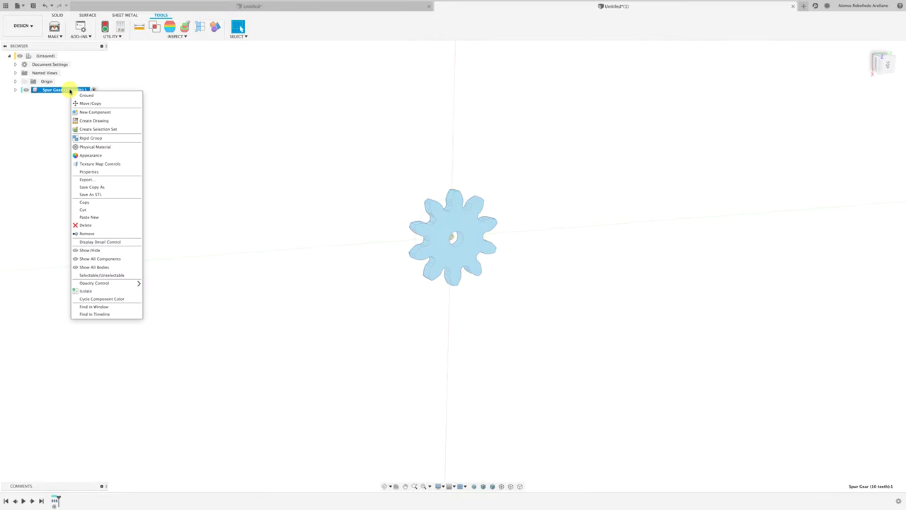
{"action": "left_click", "coordinate": [101, 204]}
{"action": "right_click", "coordinate": [43, 56]}
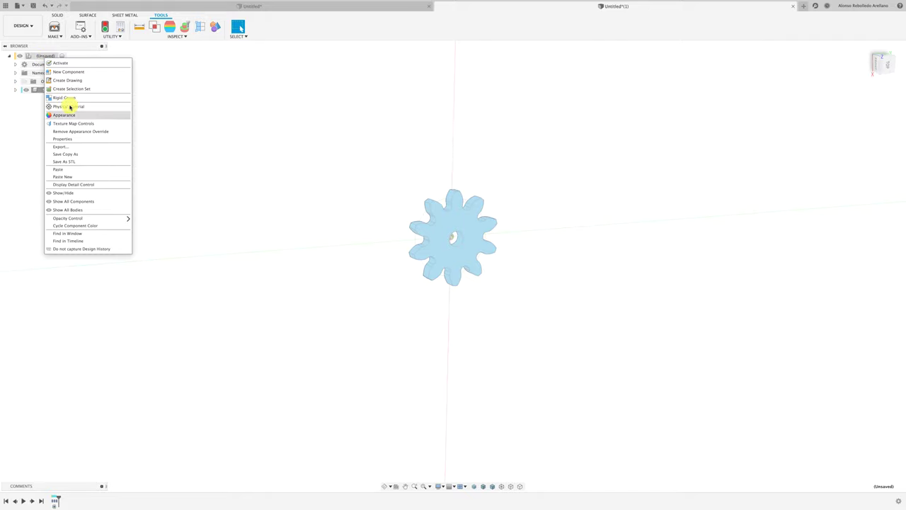
{"action": "left_click", "coordinate": [63, 170]}
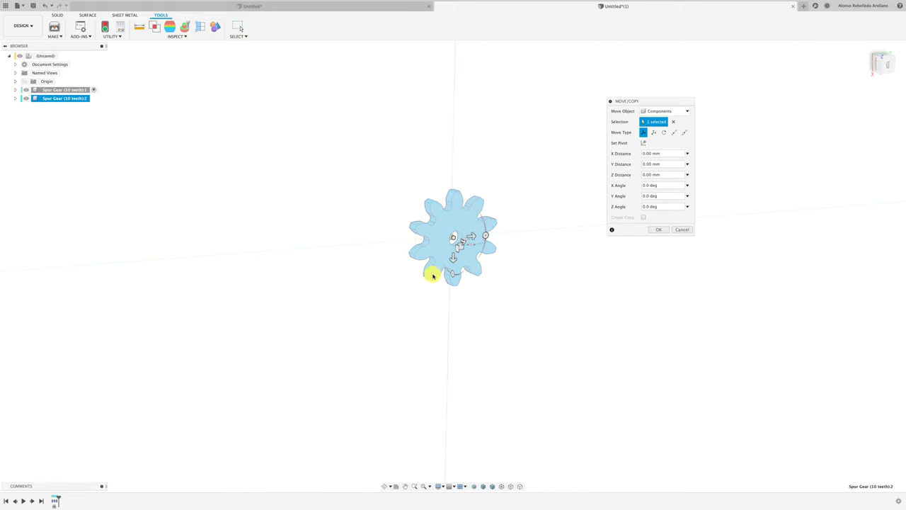
Step: Move the pasted gear 20 mm from the original so the teeth mesh
{"action": "mouse_move", "coordinate": [454, 261]}
{"action": "left_mouse_down"}
{"action": "mouse_move", "coordinate": [451, 313]}
{"action": "mouse_move", "coordinate": [450, 303]}
{"action": "left_mouse_up"}
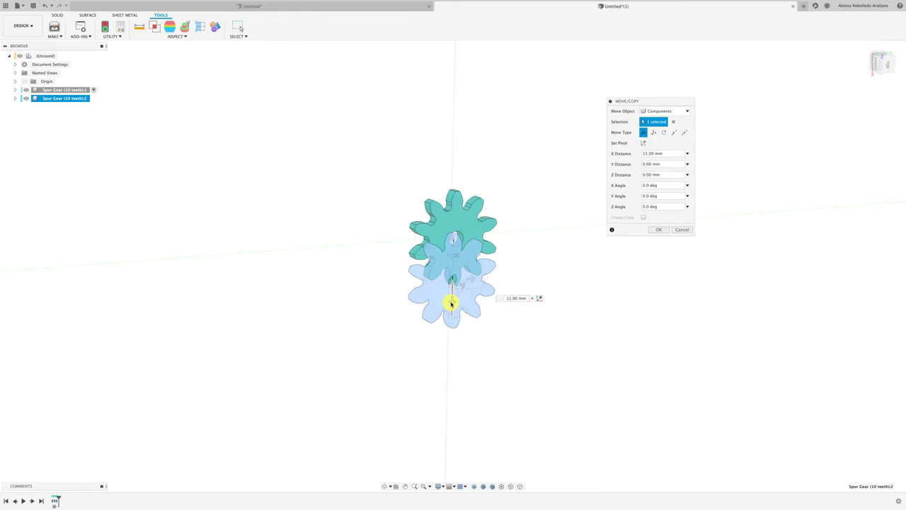
{"action": "middle_click_drag", "start_coordinate": [451, 303], "coordinate": [448, 305], "text": "shift"}
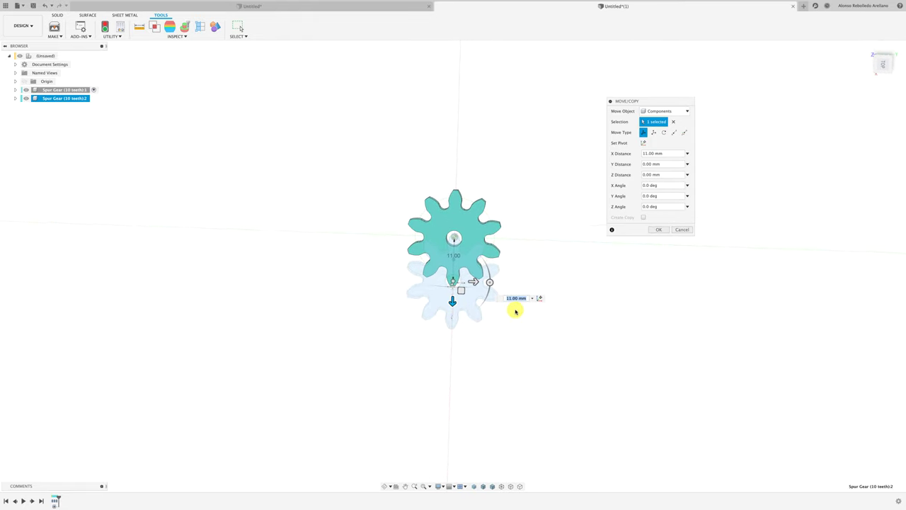
{"action": "type", "text": "20"}
{"action": "key", "text": "Return"}
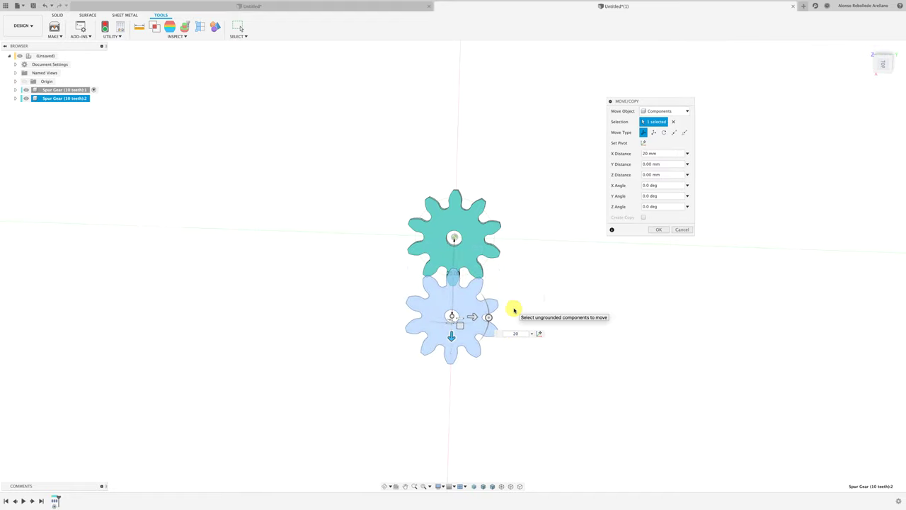
{"action": "left_click", "coordinate": [663, 230]}
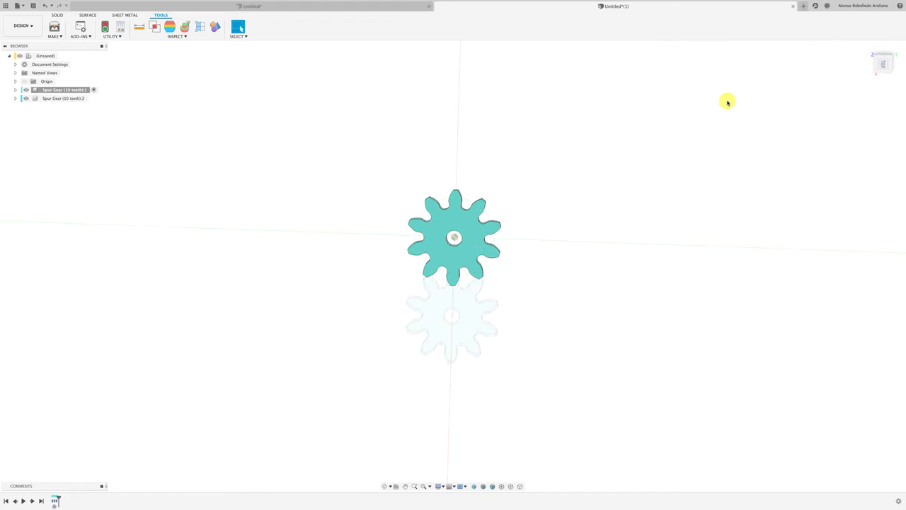
{"action": "left_click", "coordinate": [881, 65]}
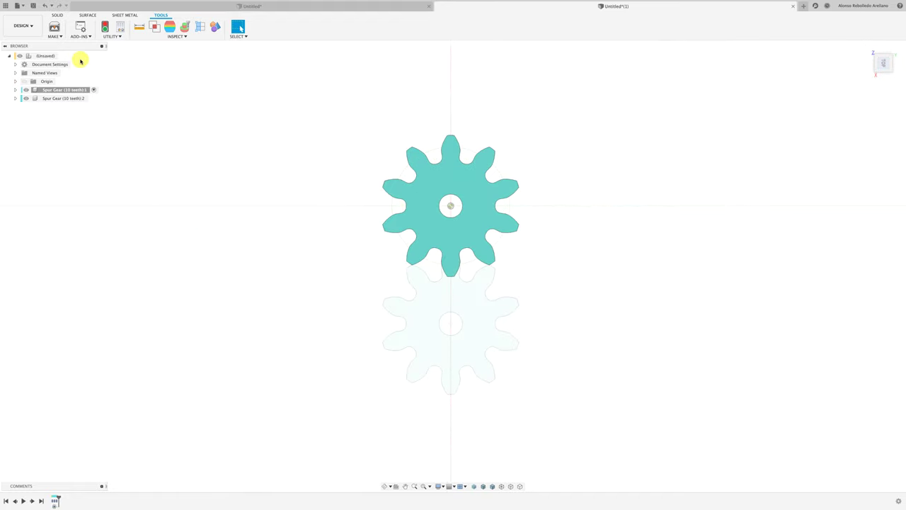
{"action": "left_click", "coordinate": [52, 57]}
Step: Expand the Origin folder in the browser and select the YZ origin plane
{"action": "scroll", "coordinate": [525, 282], "scroll_direction": "up", "scroll_amount": 3}
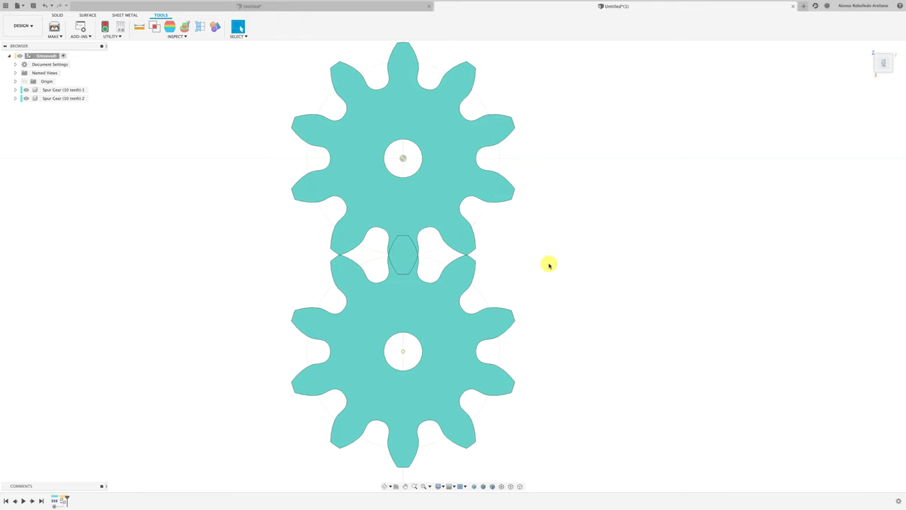
{"action": "scroll", "coordinate": [550, 264], "scroll_direction": "down", "scroll_amount": 1}
{"action": "scroll", "coordinate": [550, 264], "scroll_direction": "down", "scroll_amount": 2}
{"action": "scroll", "coordinate": [549, 264], "scroll_direction": "down", "scroll_amount": 2}
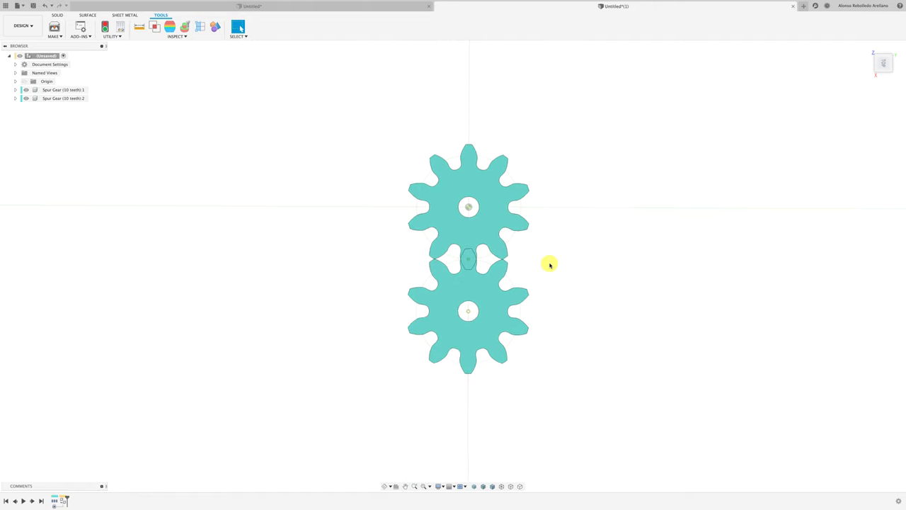
{"action": "scroll", "coordinate": [549, 264], "scroll_direction": "down", "scroll_amount": 1}
{"action": "middle_click_drag", "start_coordinate": [550, 264], "coordinate": [277, 251], "text": "shift"}
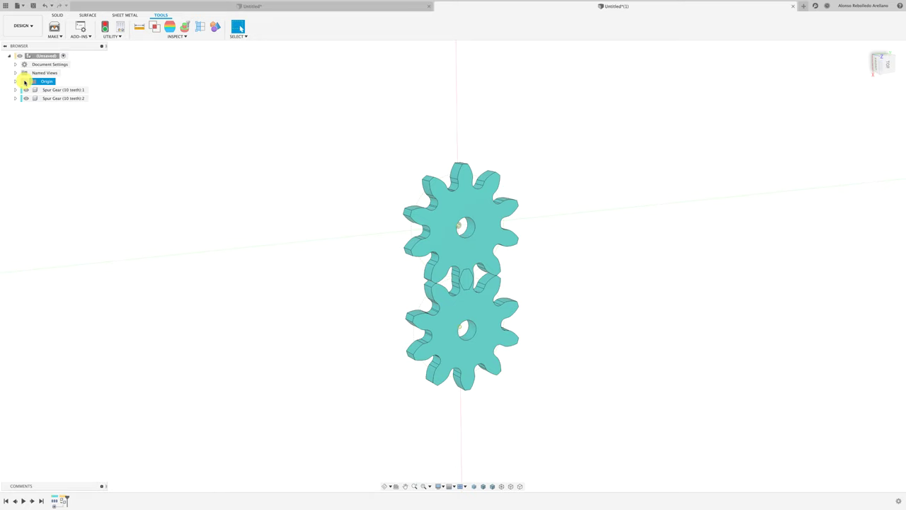
{"action": "mouse_move", "coordinate": [199, 186]}
{"action": "middle_mouse_down", "text": "shift"}
{"action": "mouse_move", "coordinate": [312, 218]}
{"action": "mouse_move", "coordinate": [487, 227]}
{"action": "mouse_move", "coordinate": [438, 250]}
{"action": "mouse_move", "coordinate": [326, 249]}
{"action": "mouse_move", "coordinate": [211, 176]}
{"action": "mouse_move", "coordinate": [14, 83]}
{"action": "middle_mouse_up", "text": "shift"}
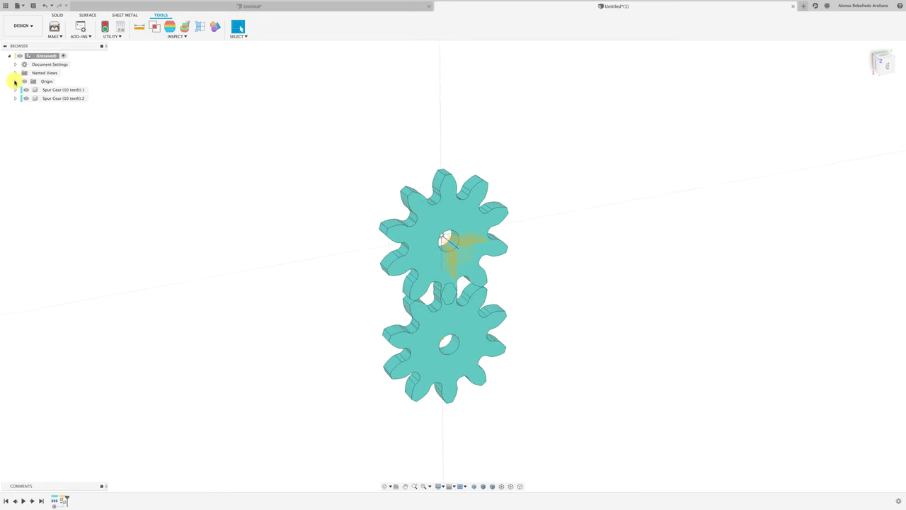
{"action": "left_click", "coordinate": [15, 82]}
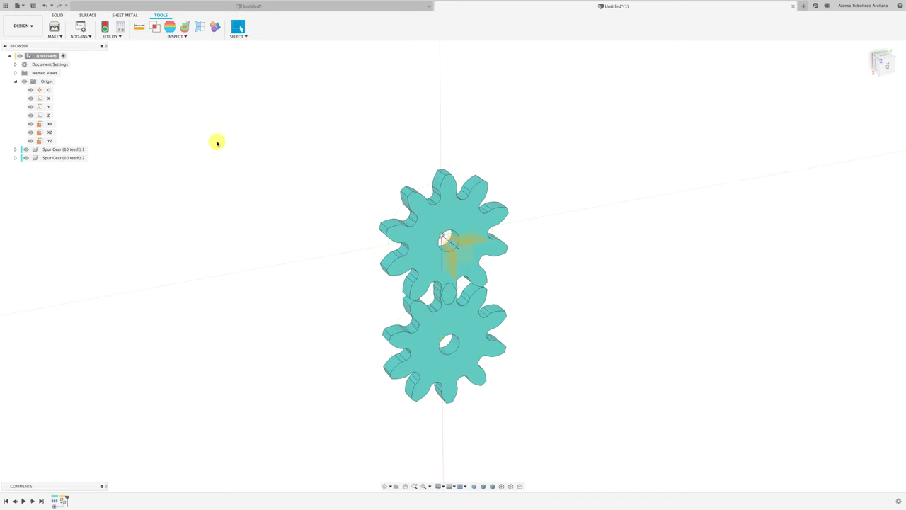
{"action": "left_click", "coordinate": [58, 15]}
{"action": "left_click", "coordinate": [467, 242]}
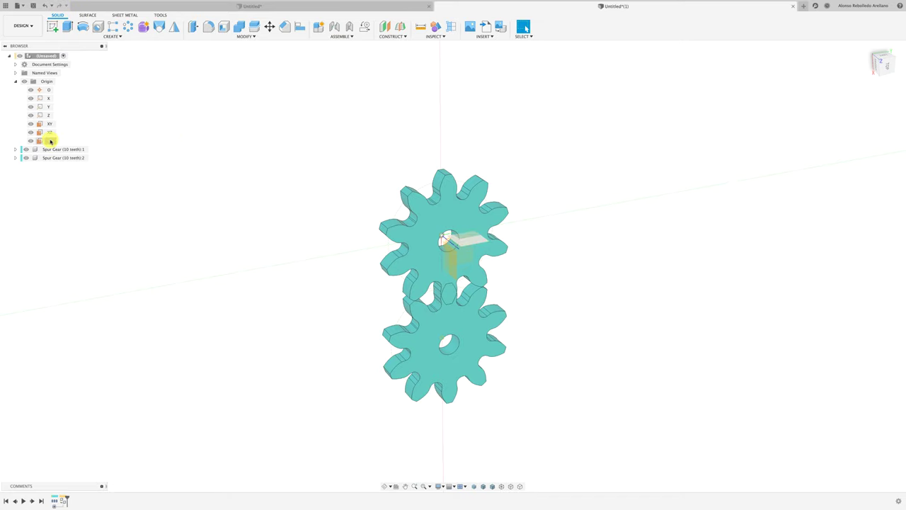
Step: Offset the YZ plane by 10 mm to place a construction plane between the gears
{"action": "left_click", "coordinate": [384, 26]}
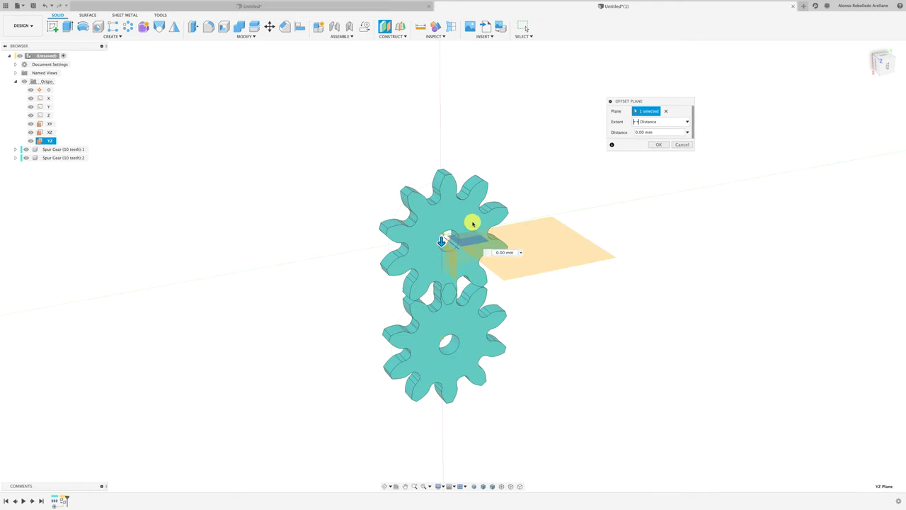
{"action": "left_click_drag", "start_coordinate": [442, 242], "coordinate": [445, 296]}
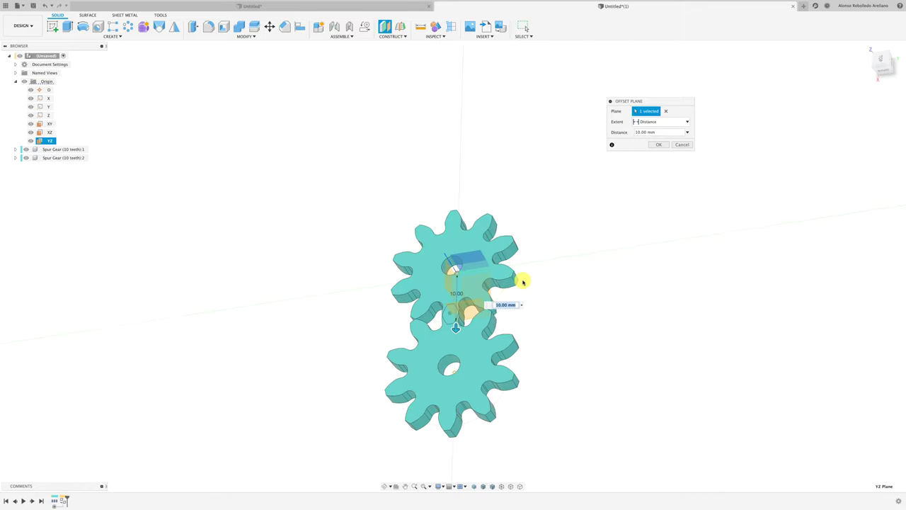
{"action": "middle_click_drag", "start_coordinate": [522, 283], "coordinate": [538, 279], "text": "shift"}
{"action": "scroll", "coordinate": [538, 279], "scroll_direction": "up", "scroll_amount": 3}
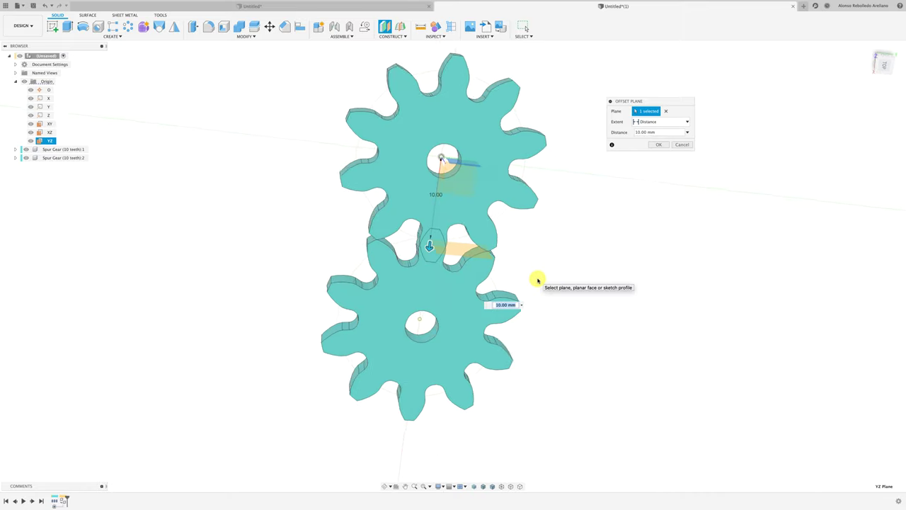
{"action": "left_click", "coordinate": [655, 145]}
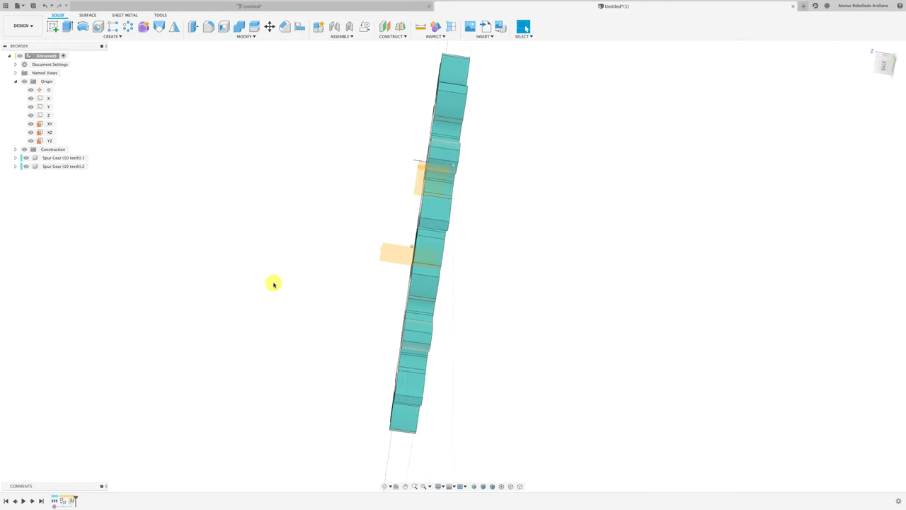
Step: Sketch on the offset plane a single point where the gear teeth mesh, then finish the sketch
{"action": "left_click", "coordinate": [53, 26]}
{"action": "left_click", "coordinate": [360, 263]}
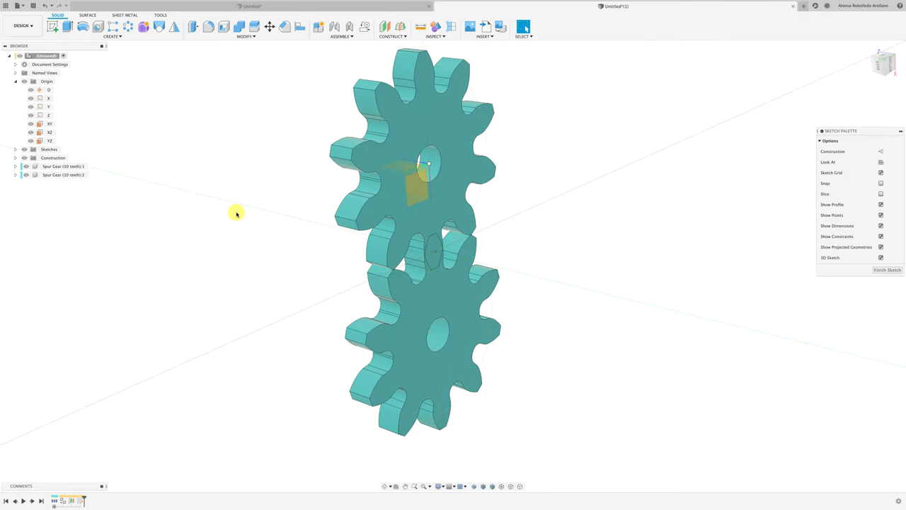
{"action": "left_click", "coordinate": [118, 37]}
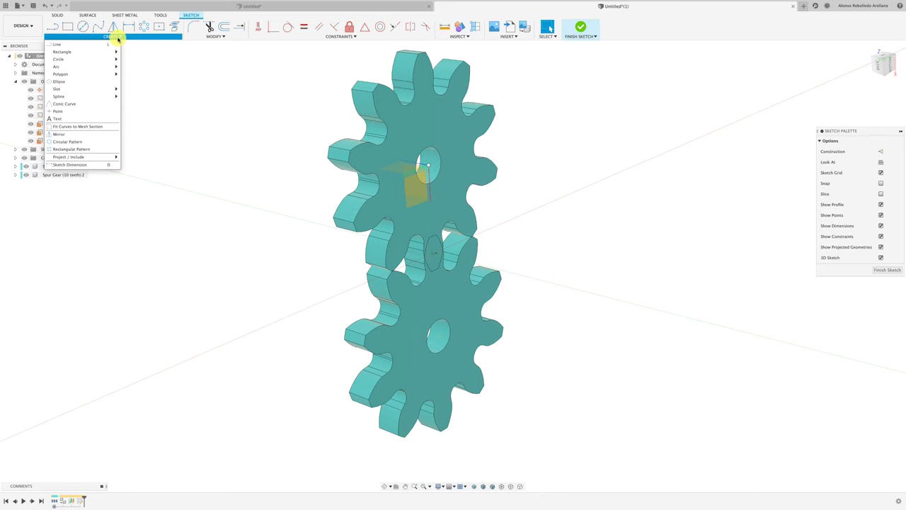
{"action": "left_click", "coordinate": [69, 111]}
{"action": "scroll", "coordinate": [446, 267], "scroll_direction": "up", "scroll_amount": 3}
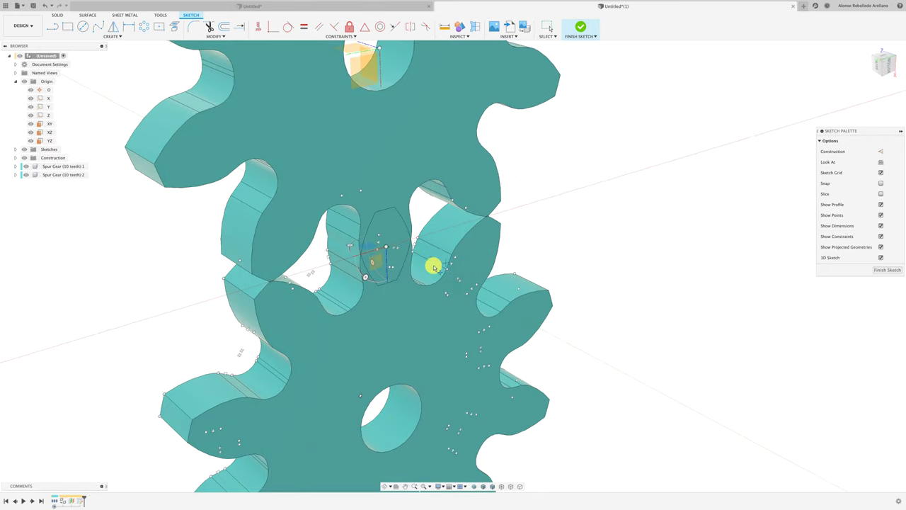
{"action": "scroll", "coordinate": [387, 249], "scroll_direction": "up", "scroll_amount": 1}
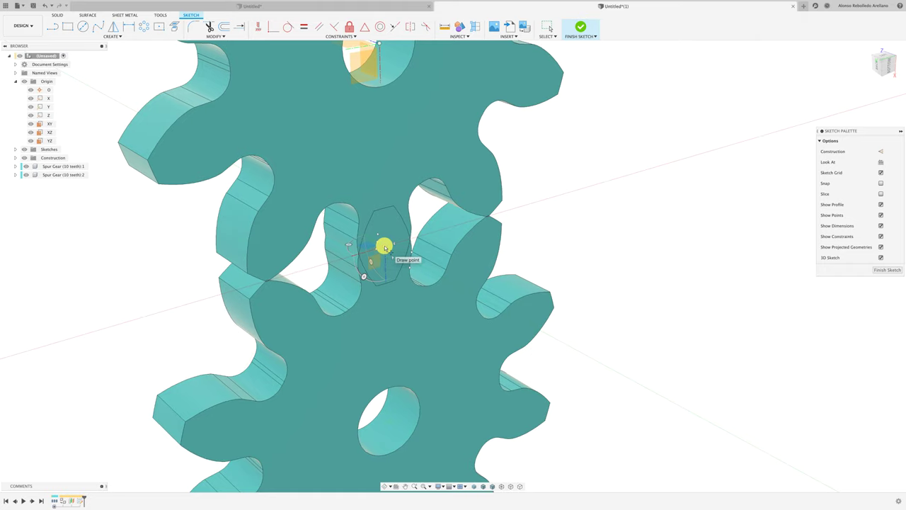
{"action": "left_click", "coordinate": [384, 246]}
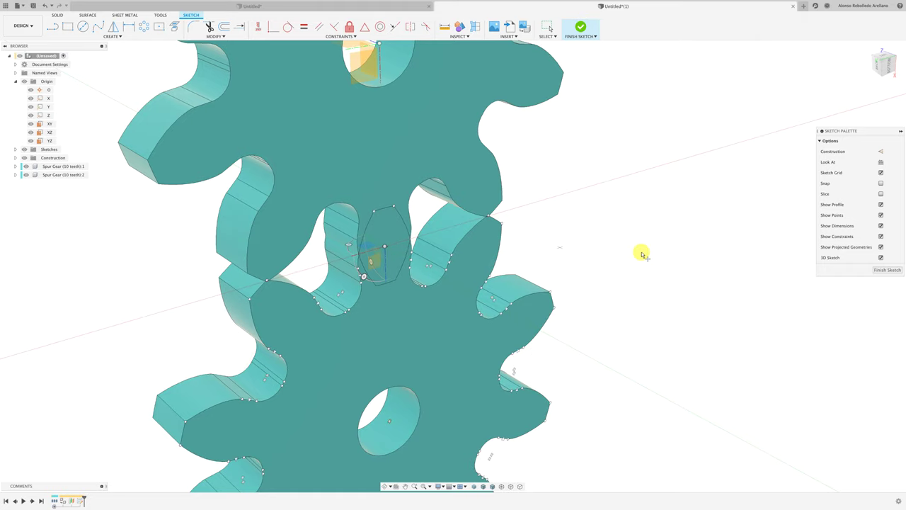
{"action": "left_click", "coordinate": [881, 271]}
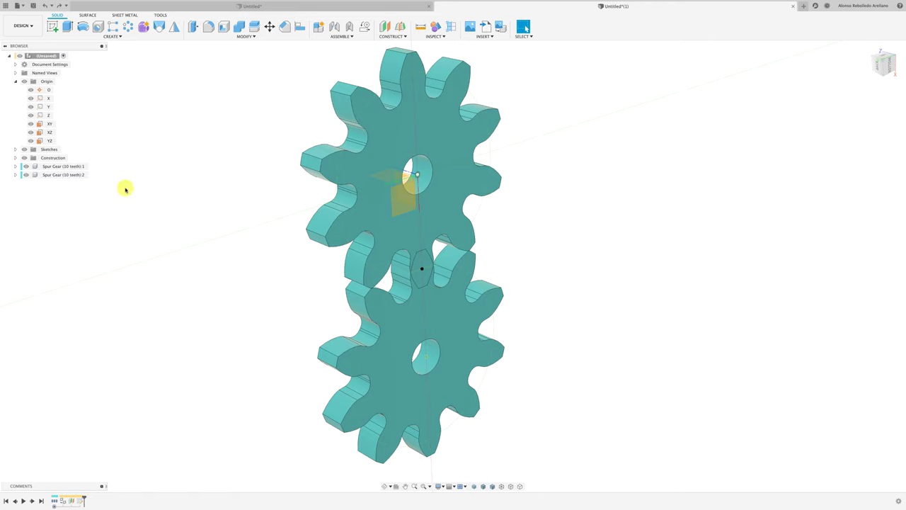
{"action": "left_click", "coordinate": [76, 177]}
Step: Rotate Spur Gear 2 by 90° about X, pivoting on the meshing sketch point
{"action": "left_click", "coordinate": [93, 174]}
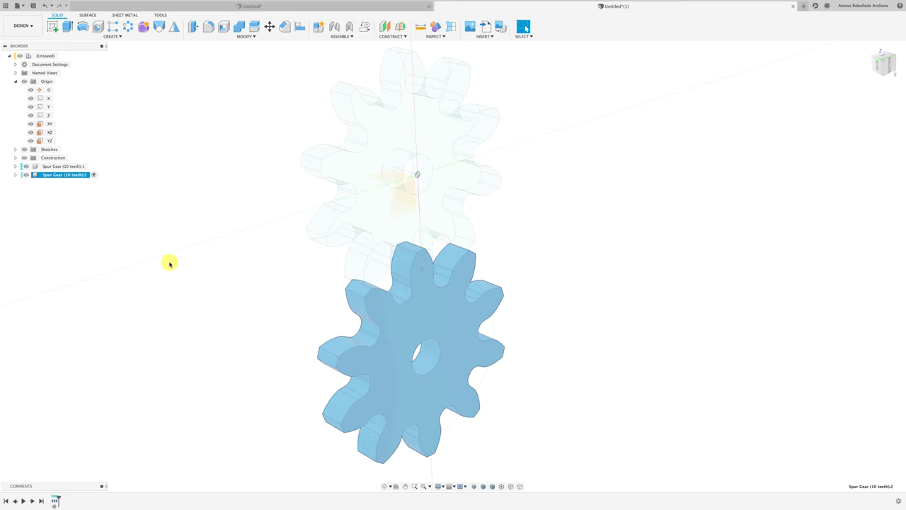
{"action": "key", "text": "m"}
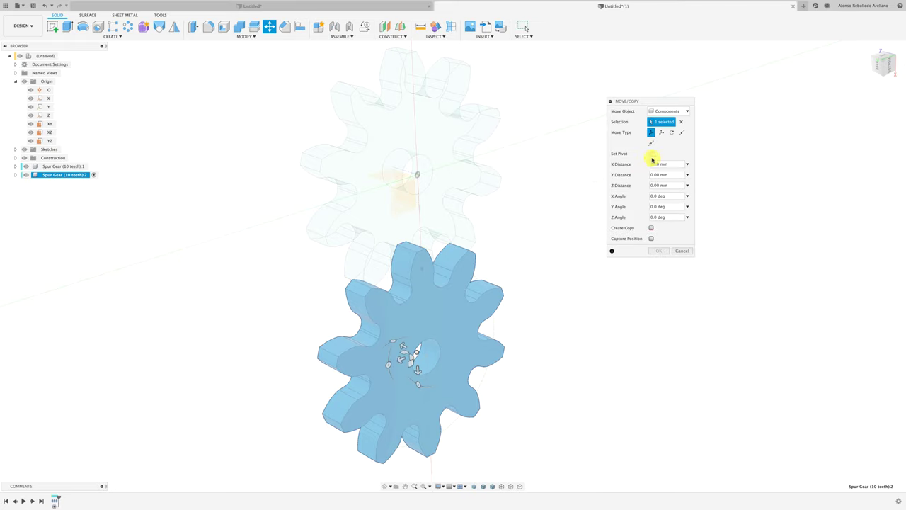
{"action": "left_click", "coordinate": [651, 153]}
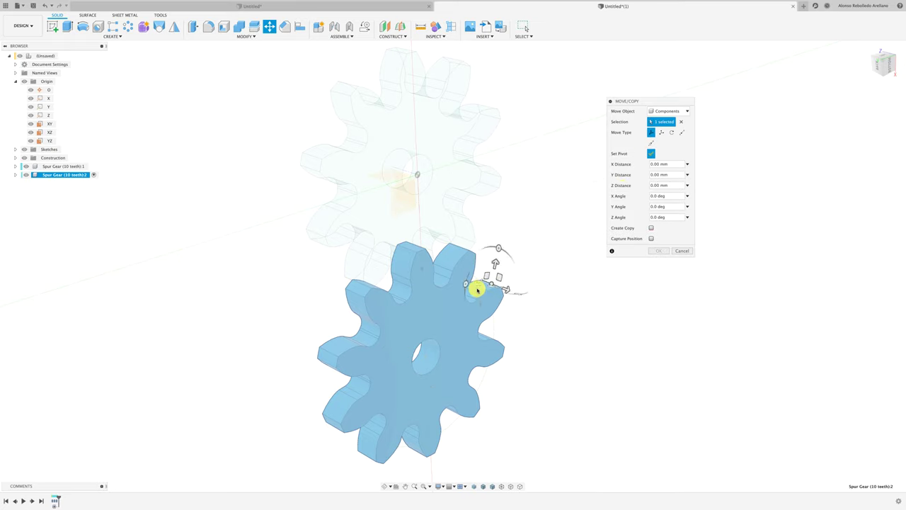
{"action": "left_click", "coordinate": [423, 269]}
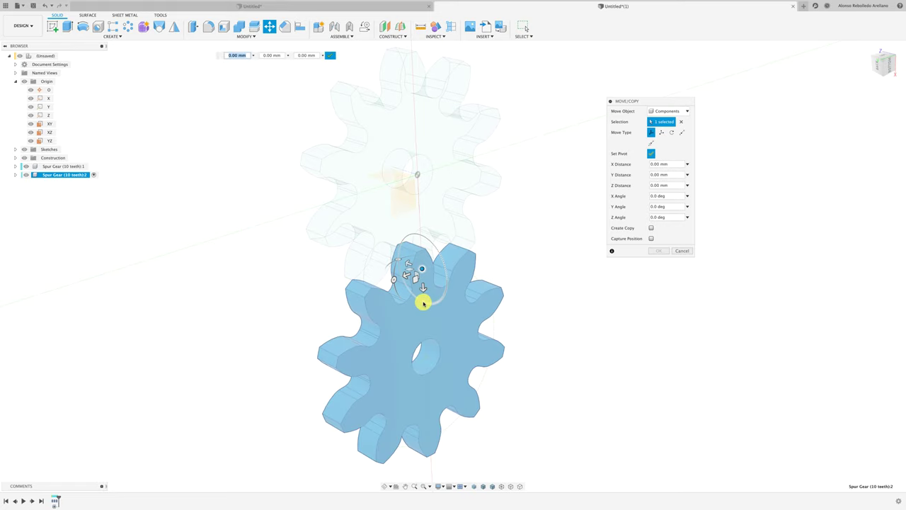
{"action": "mouse_move", "coordinate": [422, 303]}
{"action": "left_mouse_down"}
{"action": "mouse_move", "coordinate": [444, 297]}
{"action": "mouse_move", "coordinate": [425, 303]}
{"action": "left_mouse_up"}
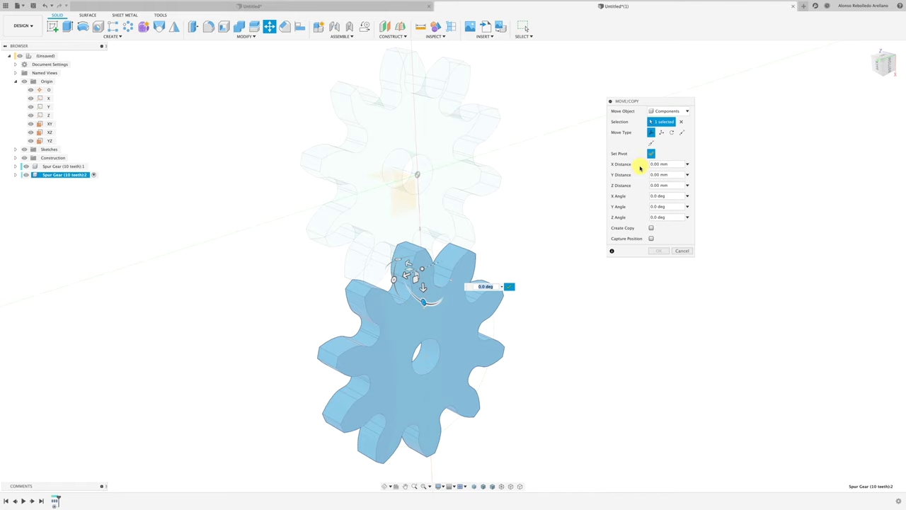
{"action": "left_click", "coordinate": [650, 153]}
{"action": "left_click_drag", "start_coordinate": [422, 303], "coordinate": [453, 281]}
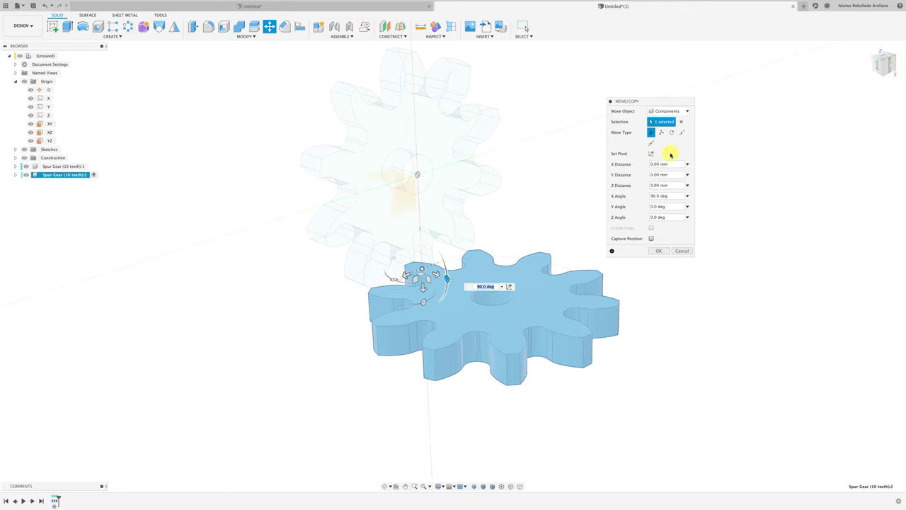
{"action": "left_click", "coordinate": [659, 252]}
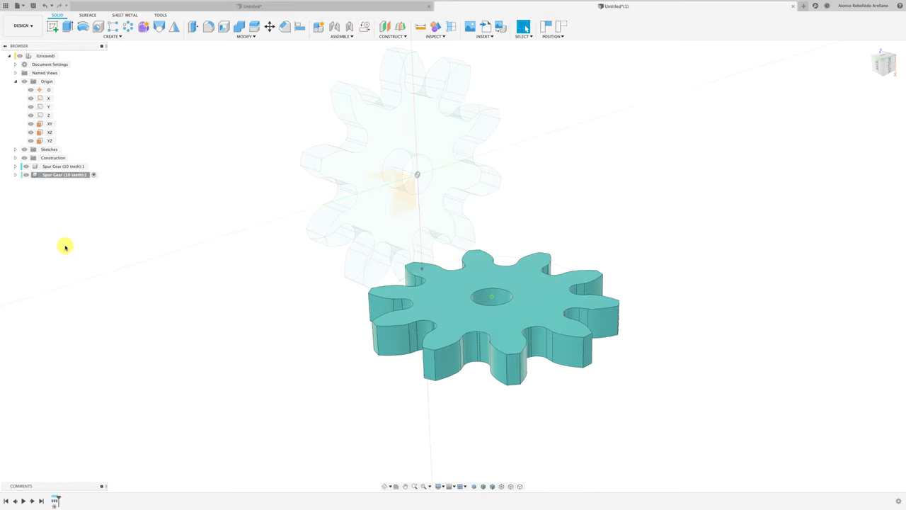
Step: Create a new component under the root design and name it BARRA
{"action": "left_click", "coordinate": [61, 56]}
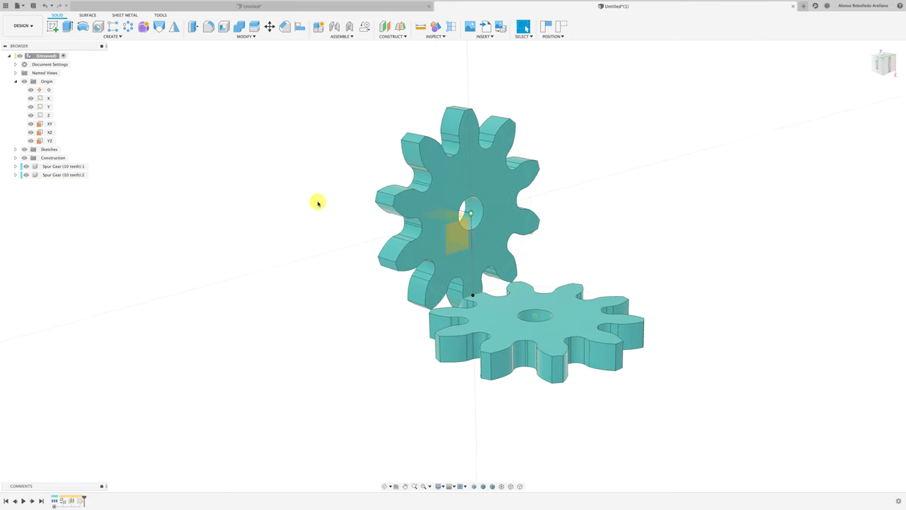
{"action": "right_click", "coordinate": [53, 55]}
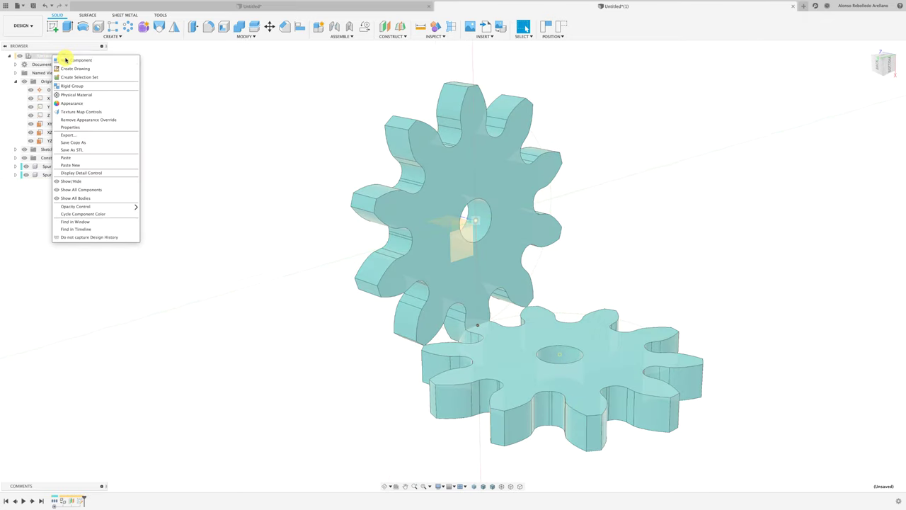
{"action": "left_click", "coordinate": [68, 60]}
{"action": "type", "text": "BARRA"}
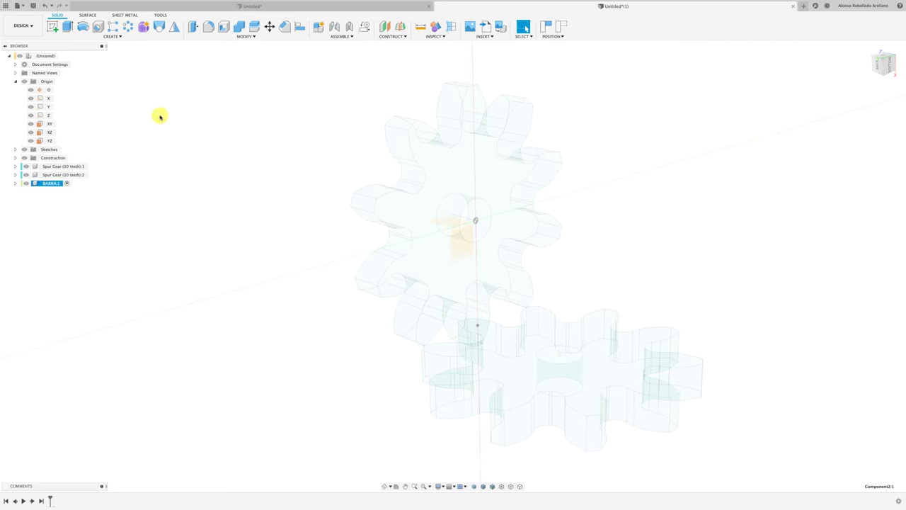
{"action": "key", "text": "Return"}
Step: Sketch a 4 mm circle on the upright gear's face, centred on its hub
{"action": "left_click", "coordinate": [53, 26]}
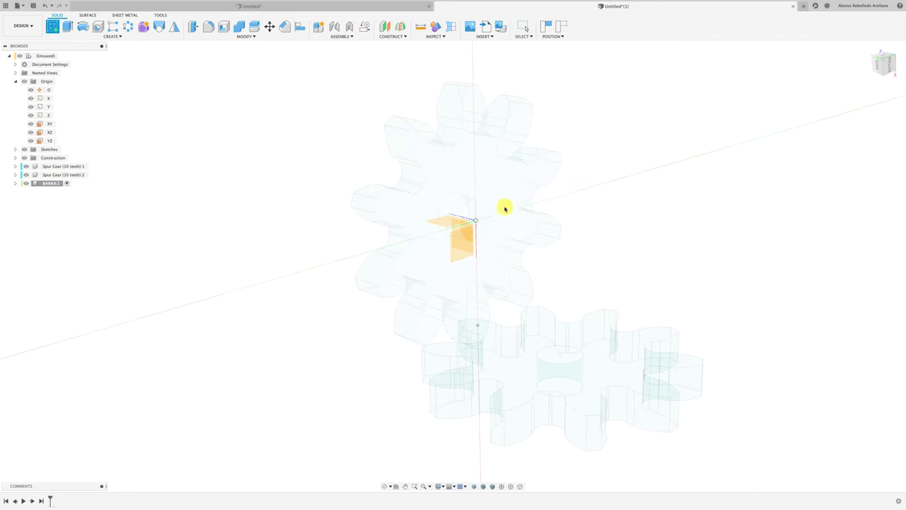
{"action": "left_click", "coordinate": [494, 207]}
{"action": "left_click", "coordinate": [459, 259]}
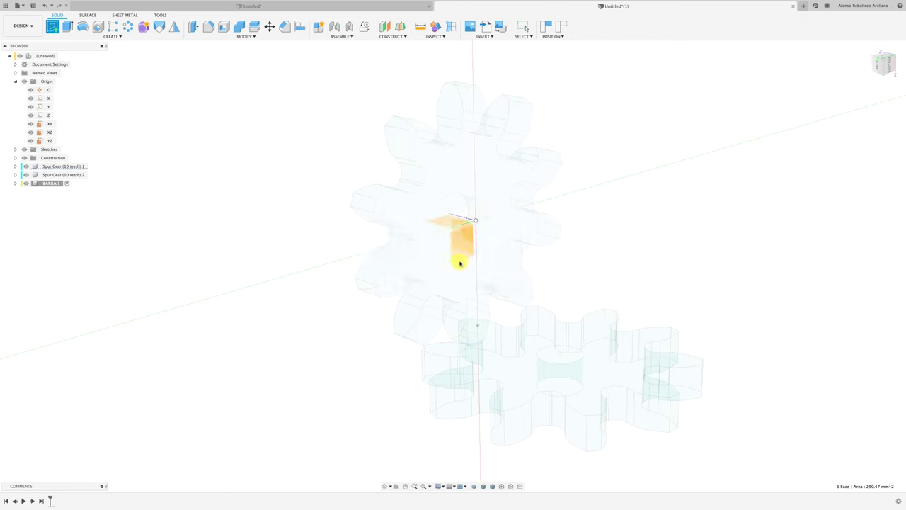
{"action": "key", "text": "c"}
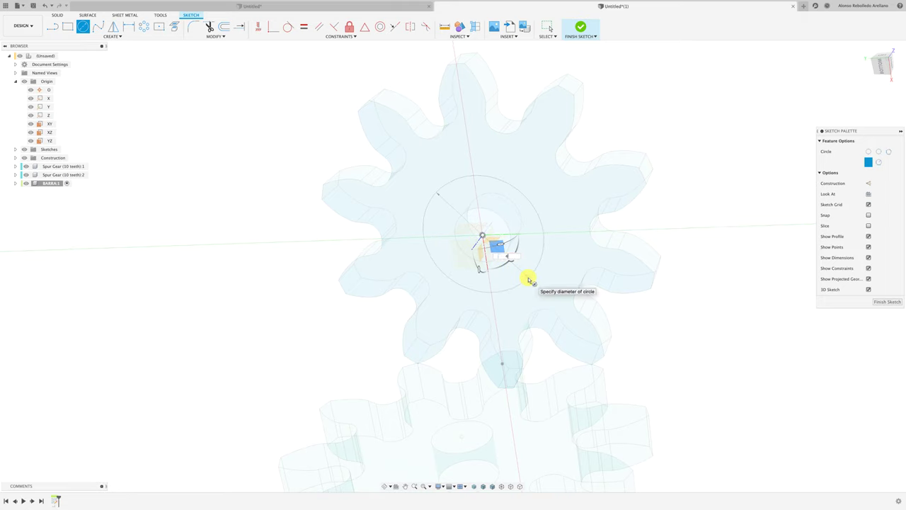
{"action": "left_click", "coordinate": [527, 278]}
{"action": "key", "text": "Escape"}
{"action": "middle_click_drag", "start_coordinate": [526, 277], "coordinate": [358, 282], "text": "shift"}
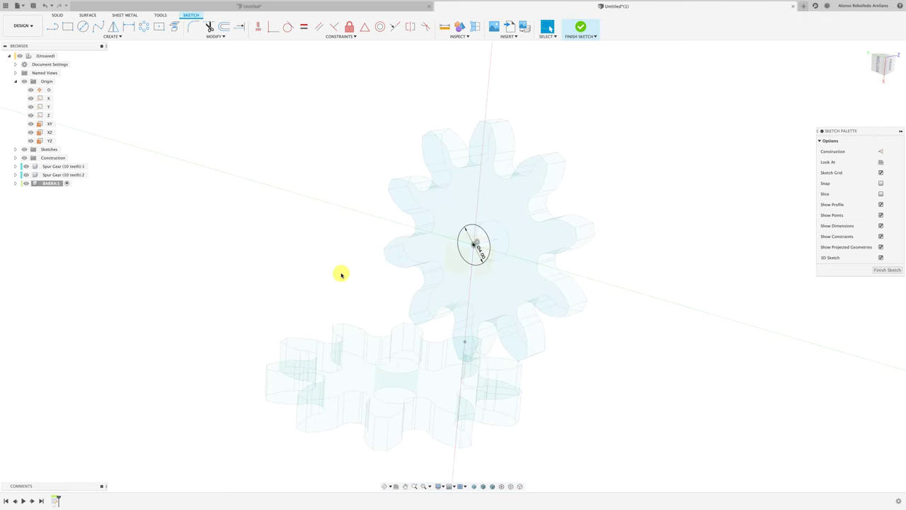
Step: Extrude the circle 47 mm out from the upper gear's centre to form the rod
{"action": "key", "text": "e"}
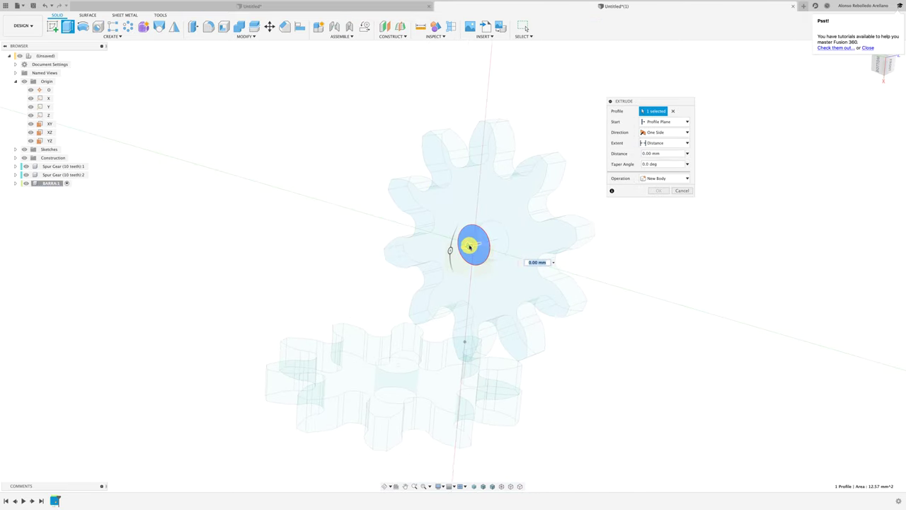
{"action": "mouse_move", "coordinate": [472, 247]}
{"action": "left_mouse_down"}
{"action": "mouse_move", "coordinate": [644, 218]}
{"action": "mouse_move", "coordinate": [712, 191]}
{"action": "left_mouse_up"}
{"action": "right_click", "coordinate": [722, 192]}
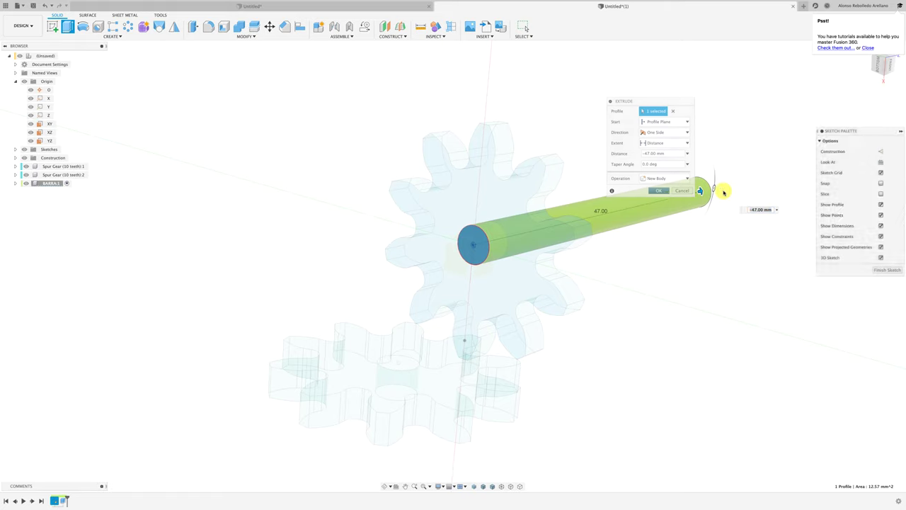
{"action": "left_click", "coordinate": [748, 165]}
{"action": "mouse_move", "coordinate": [747, 166]}
{"action": "middle_mouse_down", "text": "shift"}
{"action": "mouse_move", "coordinate": [743, 174]}
{"action": "mouse_move", "coordinate": [536, 194]}
{"action": "mouse_move", "coordinate": [448, 319]}
{"action": "mouse_move", "coordinate": [453, 331]}
{"action": "middle_mouse_up", "text": "shift"}
{"action": "scroll", "coordinate": [453, 331], "scroll_direction": "down", "scroll_amount": 2, "text": "shift"}
{"action": "scroll", "coordinate": [453, 331], "scroll_direction": "down", "scroll_amount": 2, "text": "shift"}
{"action": "scroll", "coordinate": [453, 330], "scroll_direction": "down", "scroll_amount": 3, "text": "shift"}
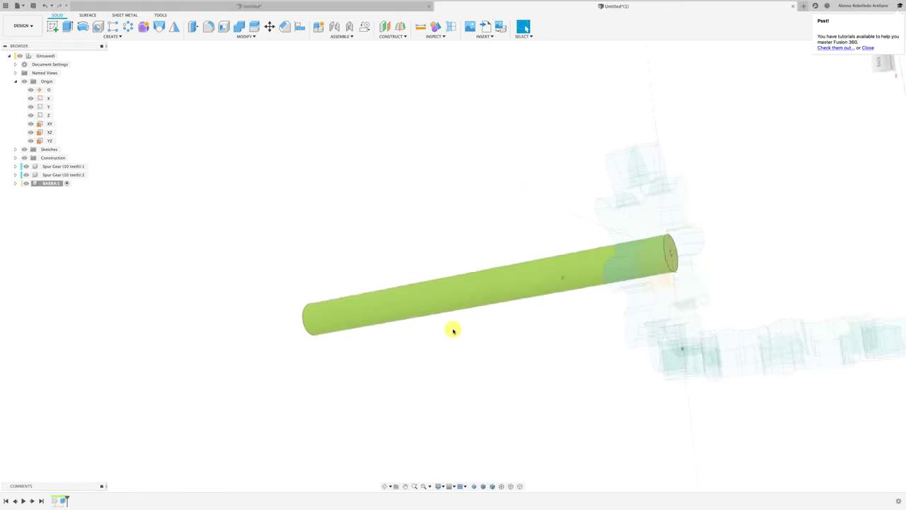
{"action": "scroll", "coordinate": [453, 331], "scroll_direction": "down", "scroll_amount": 3, "text": "shift"}
Step: Activate the BARRA component, then reactivate the top-level design and orbit to the rod end
{"action": "right_click", "coordinate": [55, 183]}
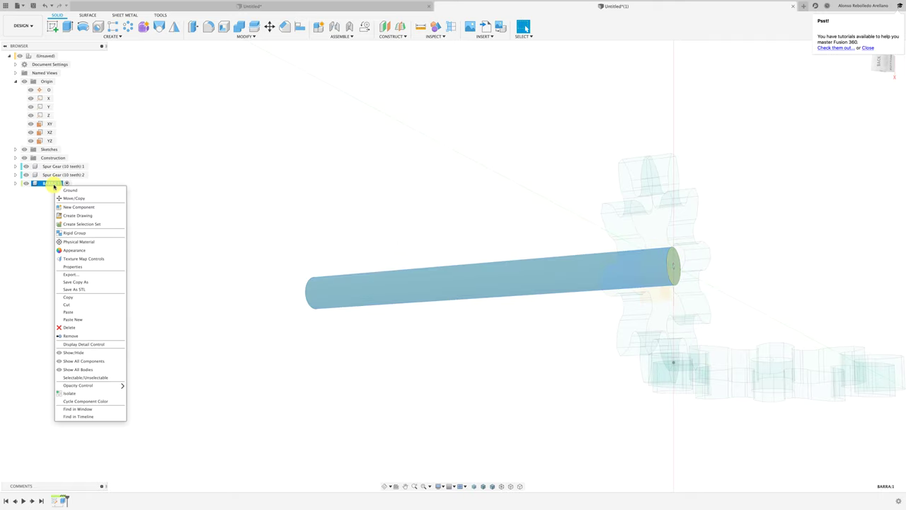
{"action": "left_click", "coordinate": [67, 184]}
{"action": "scroll", "coordinate": [227, 212], "scroll_direction": "down", "scroll_amount": 3, "text": "shift"}
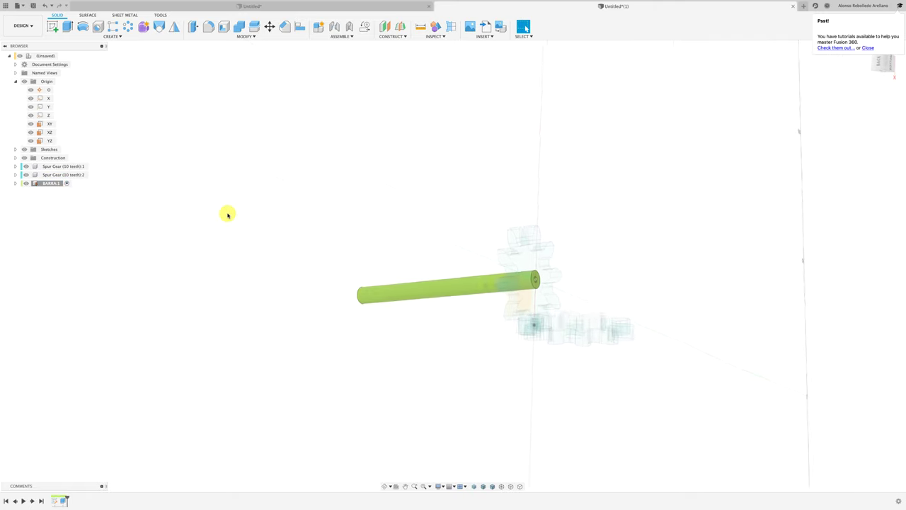
{"action": "left_click", "coordinate": [63, 56]}
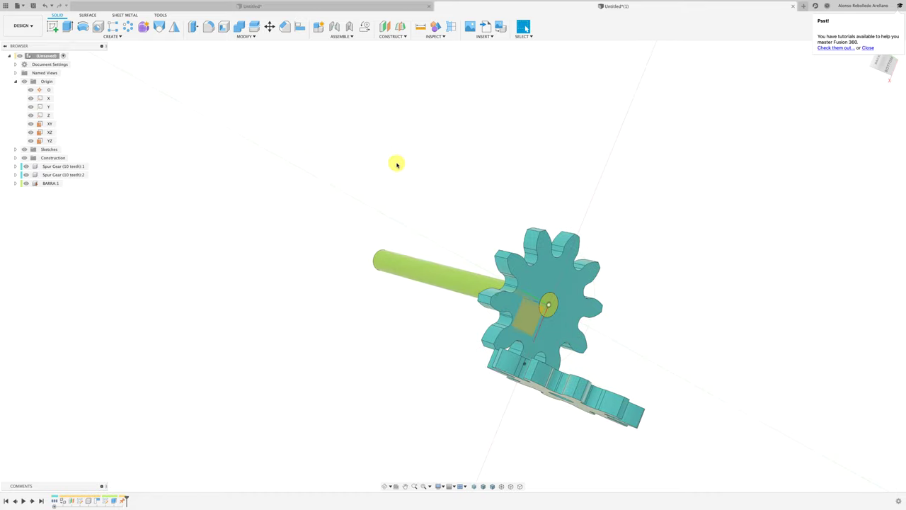
{"action": "scroll", "coordinate": [432, 171], "scroll_direction": "up", "scroll_amount": 2}
{"action": "middle_click_drag", "start_coordinate": [432, 171], "coordinate": [682, 211], "text": "shift"}
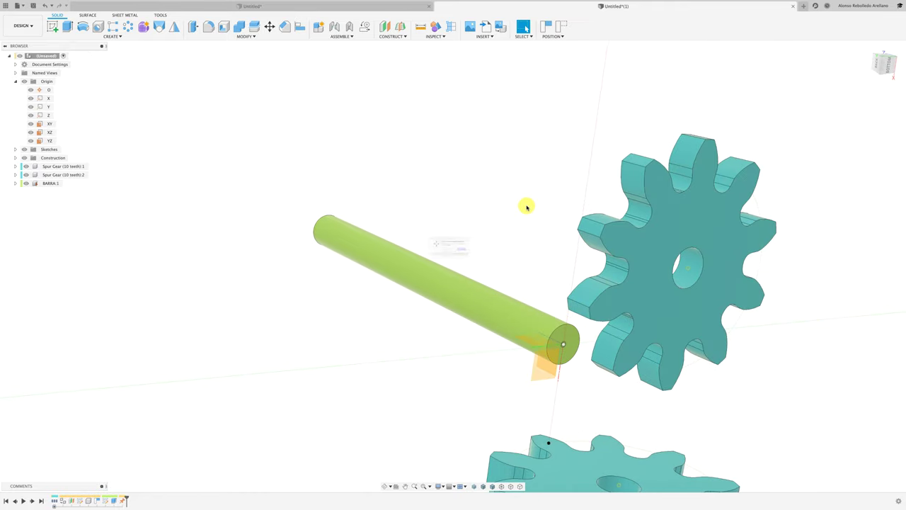
Step: Join the upper gear's centre to the rod end with a revolute joint
{"action": "left_click", "coordinate": [459, 260]}
{"action": "left_click", "coordinate": [687, 268]}
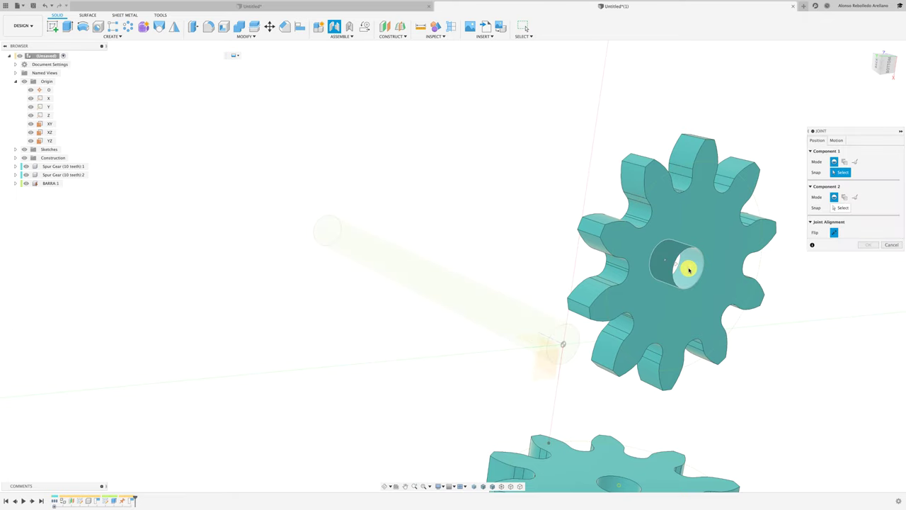
{"action": "left_click", "coordinate": [562, 344]}
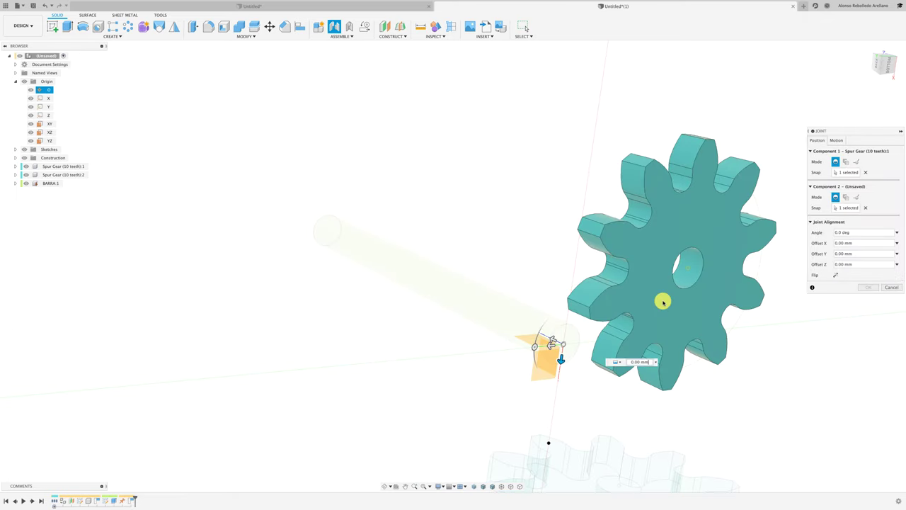
{"action": "left_click_drag", "start_coordinate": [862, 139], "coordinate": [736, 106]}
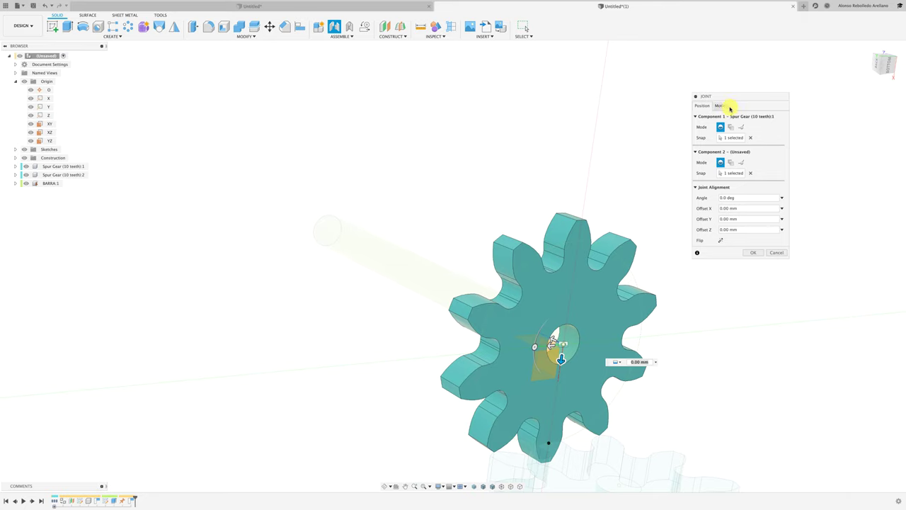
{"action": "left_click", "coordinate": [722, 105]}
{"action": "left_click", "coordinate": [731, 117]}
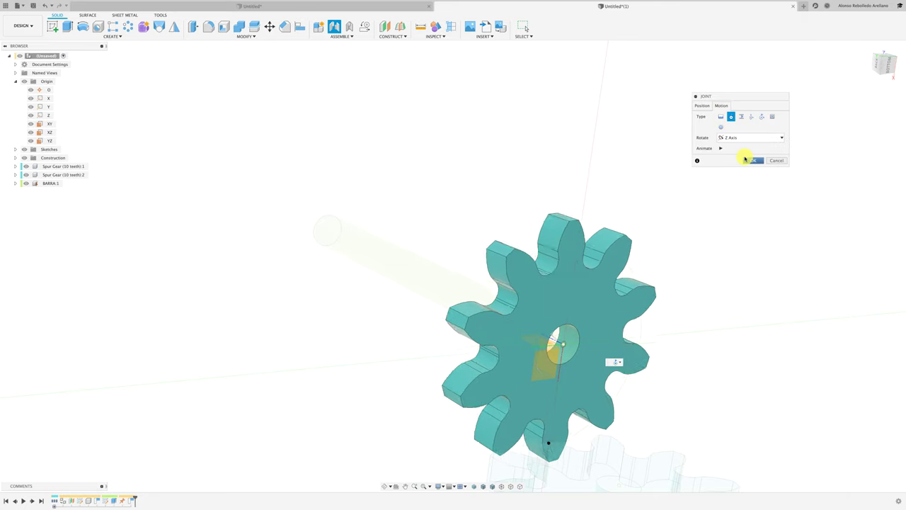
{"action": "left_click", "coordinate": [753, 159]}
Step: Test-spin the gear in a straight-on view, then orbit to a tilted 3D view
{"action": "left_click", "coordinate": [889, 66]}
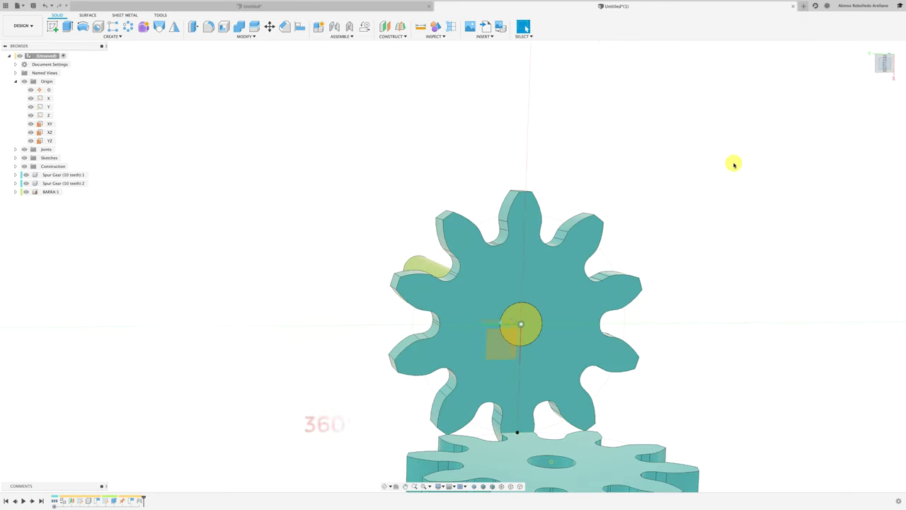
{"action": "left_click_drag", "start_coordinate": [557, 265], "coordinate": [558, 271]}
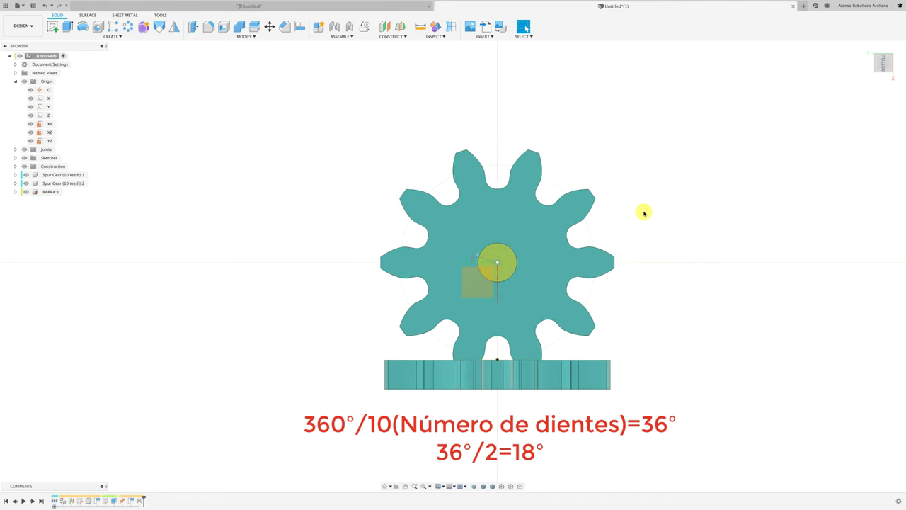
{"action": "left_click", "coordinate": [475, 263]}
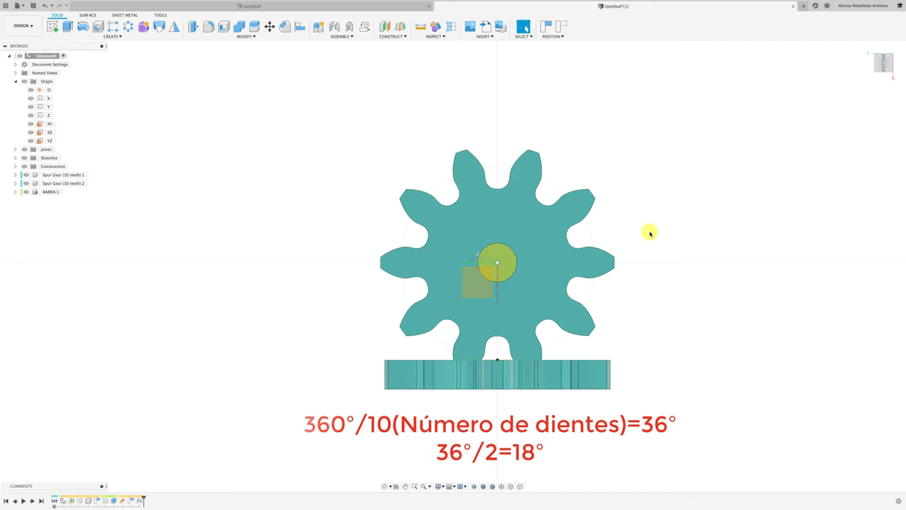
{"action": "middle_click_drag", "start_coordinate": [649, 233], "coordinate": [668, 285], "text": "shift"}
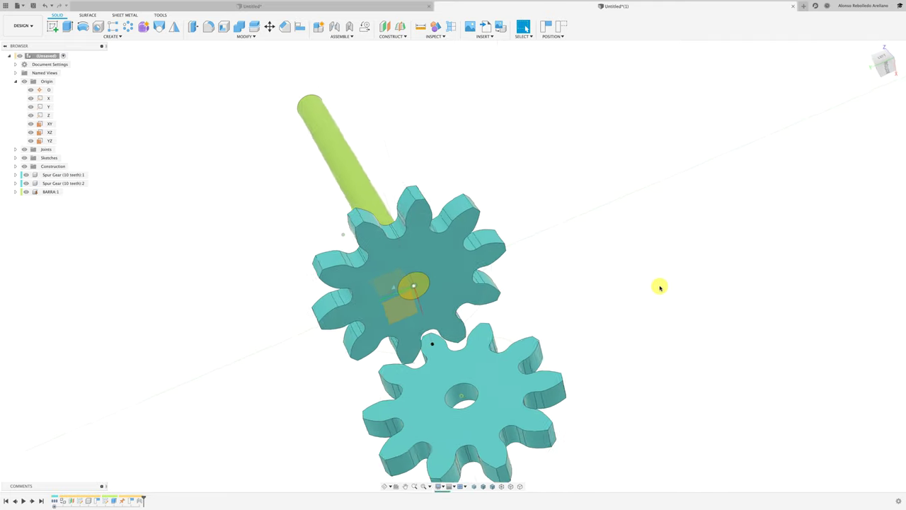
Step: Zoom in on the meshing teeth, orbit around the assembly, and select BARRA:1 in the browser
{"action": "scroll", "coordinate": [641, 283], "scroll_direction": "up", "scroll_amount": 3}
{"action": "scroll", "coordinate": [492, 277], "scroll_direction": "up", "scroll_amount": 4}
{"action": "scroll", "coordinate": [492, 277], "scroll_direction": "up", "scroll_amount": 2}
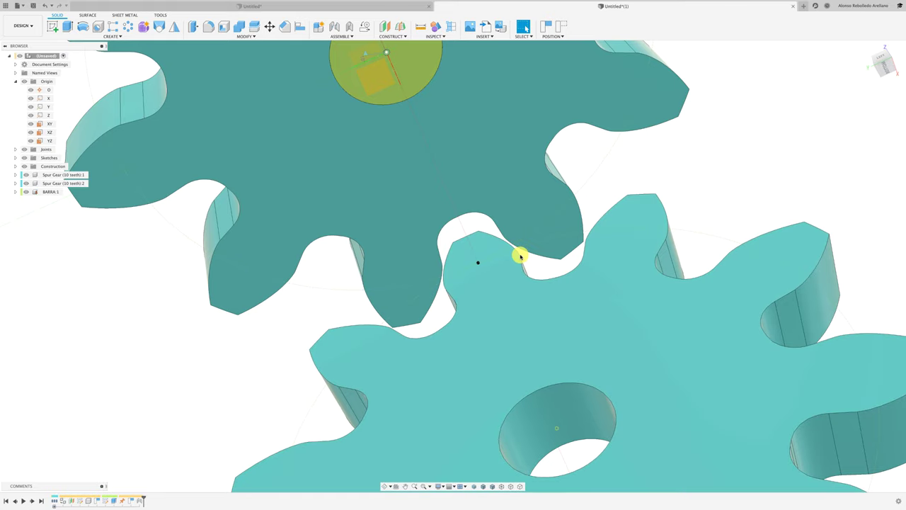
{"action": "scroll", "coordinate": [654, 213], "scroll_direction": "down", "scroll_amount": 3}
{"action": "scroll", "coordinate": [653, 212], "scroll_direction": "down", "scroll_amount": 2}
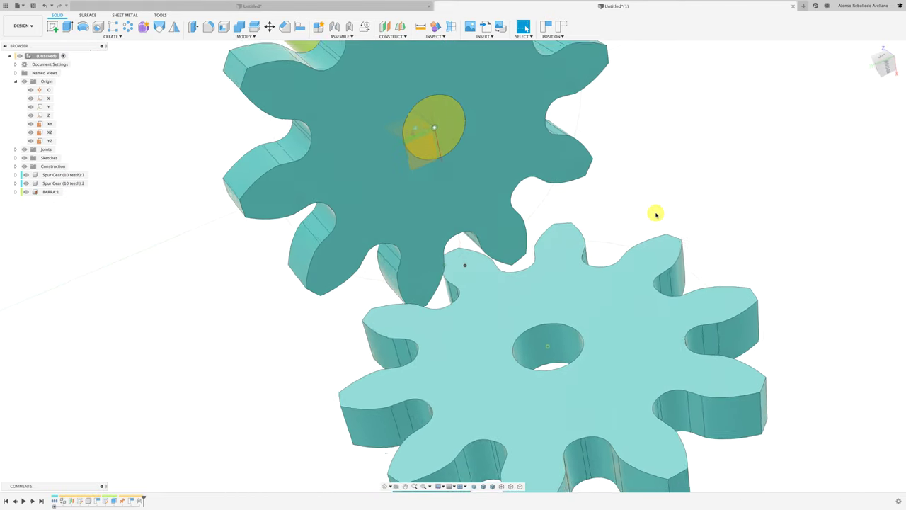
{"action": "scroll", "coordinate": [653, 212], "scroll_direction": "down", "scroll_amount": 3}
{"action": "scroll", "coordinate": [655, 214], "scroll_direction": "down", "scroll_amount": 1}
{"action": "middle_click_drag", "start_coordinate": [655, 214], "coordinate": [650, 209], "text": "shift"}
{"action": "mouse_move", "coordinate": [354, 291]}
{"action": "middle_mouse_down", "text": "shift"}
{"action": "mouse_move", "coordinate": [388, 330]}
{"action": "mouse_move", "coordinate": [332, 276]}
{"action": "middle_mouse_up", "text": "shift"}
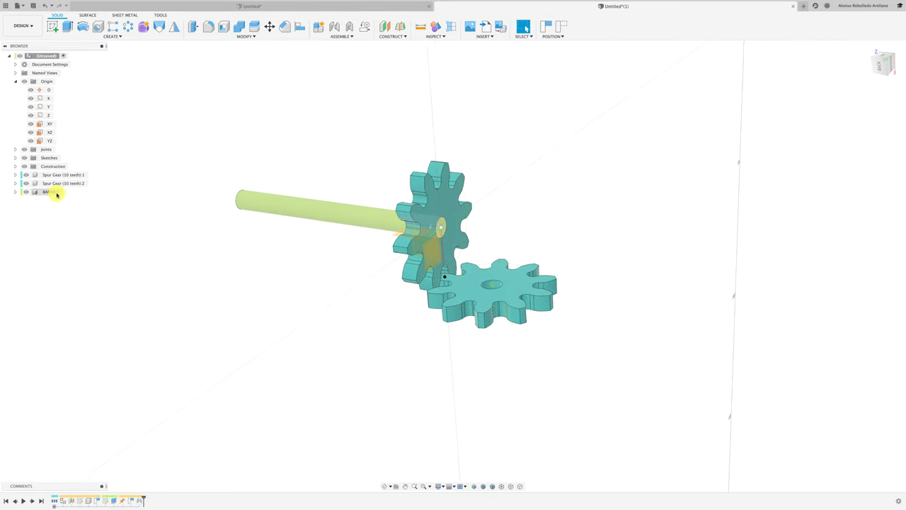
{"action": "left_click", "coordinate": [53, 192]}
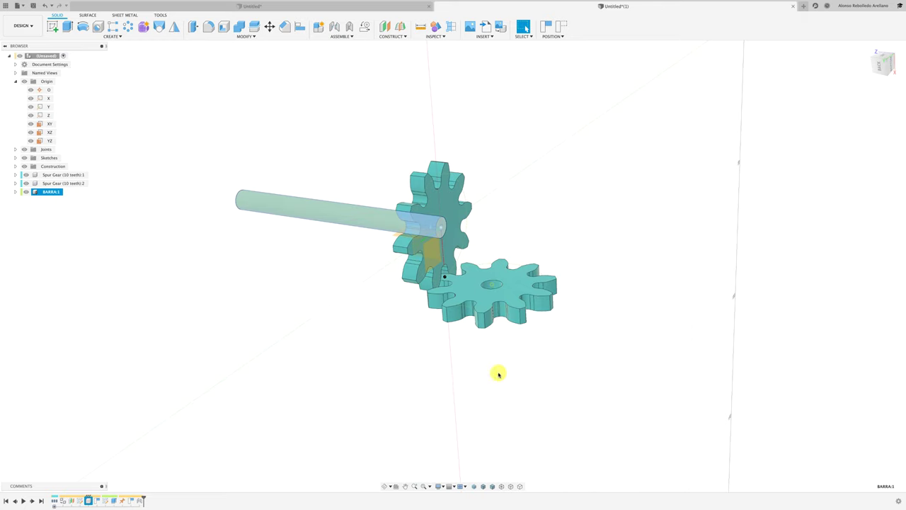
Step: Paste a copy of BARRA:1 and turn it 90° about Y below the gears
{"action": "key", "text": "ctrl+c"}
{"action": "key", "text": "ctrl+v"}
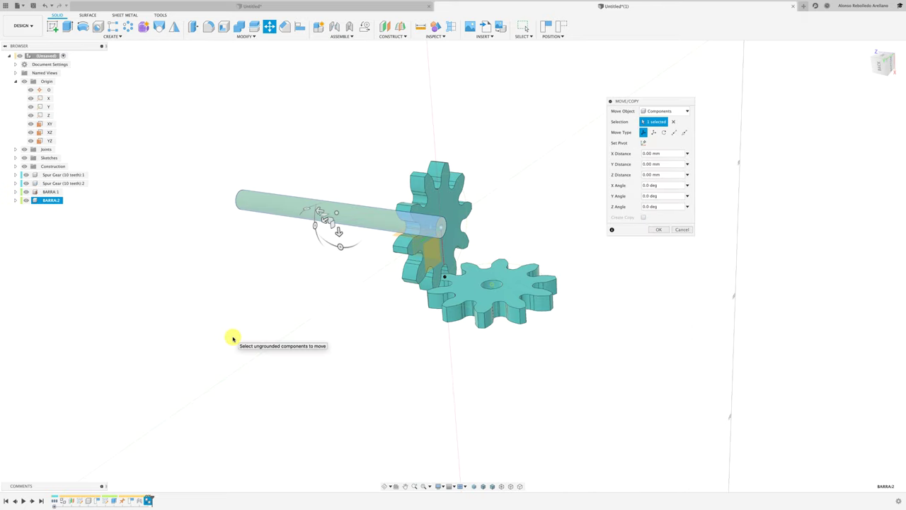
{"action": "mouse_move", "coordinate": [339, 235]}
{"action": "left_mouse_down"}
{"action": "mouse_move", "coordinate": [336, 398]}
{"action": "mouse_move", "coordinate": [380, 385]}
{"action": "left_mouse_up"}
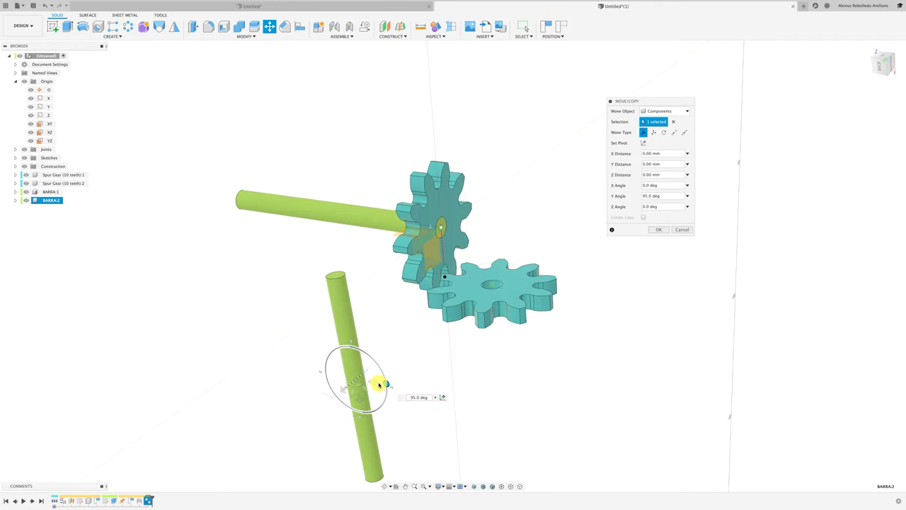
{"action": "left_click", "coordinate": [658, 229]}
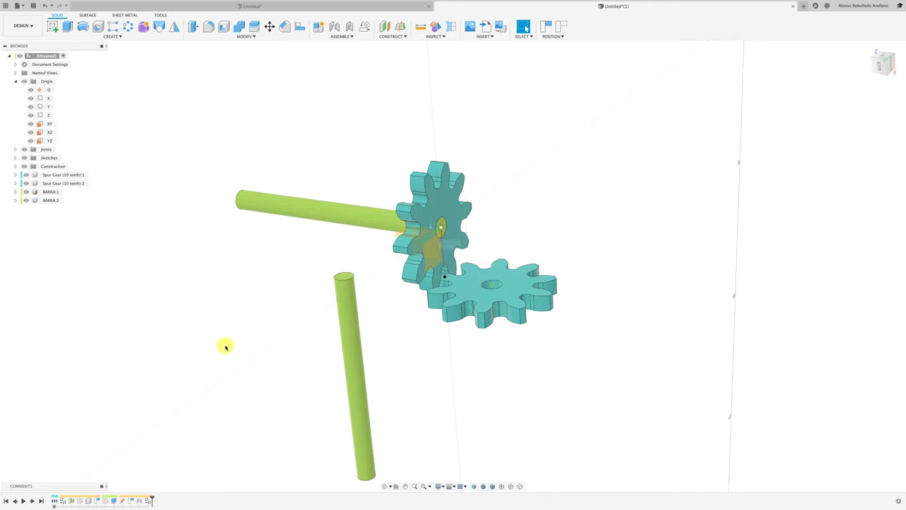
Step: Start a joint with the copied rod's end as the first component
{"action": "key", "text": "j"}
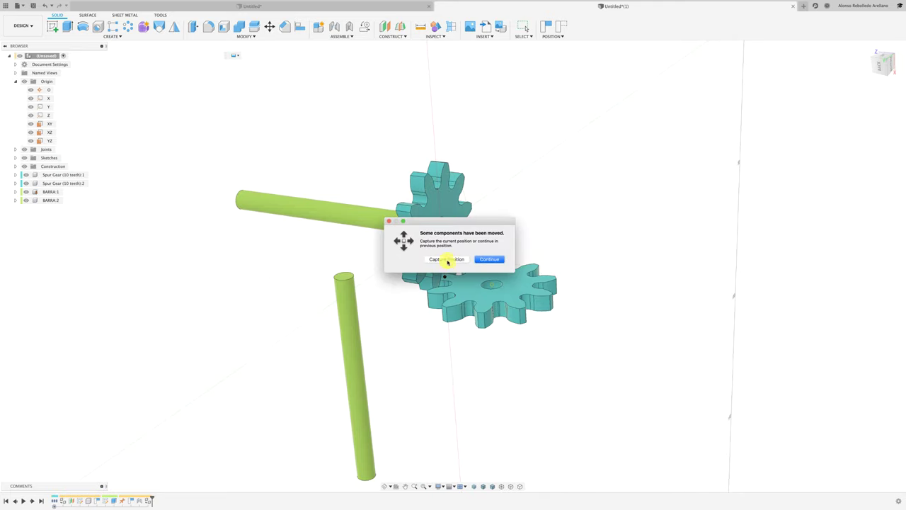
{"action": "left_click", "coordinate": [448, 260]}
{"action": "left_click", "coordinate": [344, 275]}
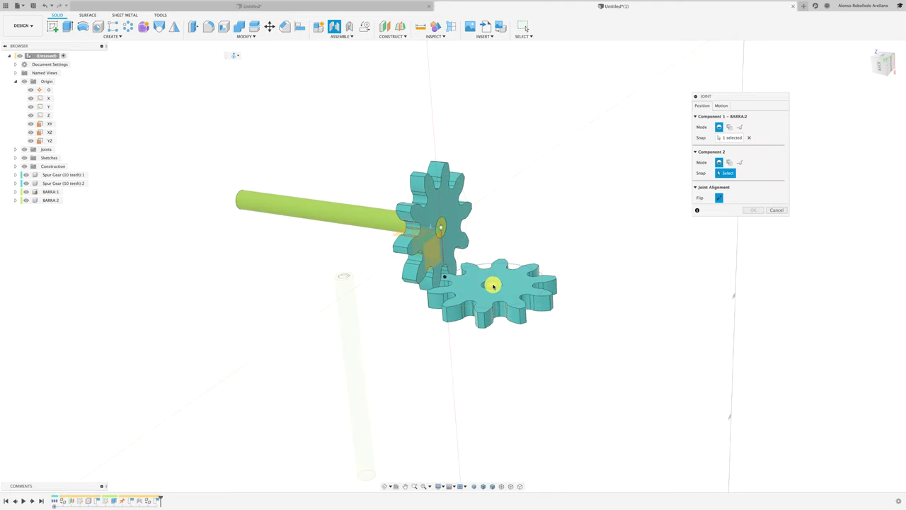
Step: Join BARRA:2 to the lower gear's centre with a rigid joint
{"action": "left_click", "coordinate": [493, 285]}
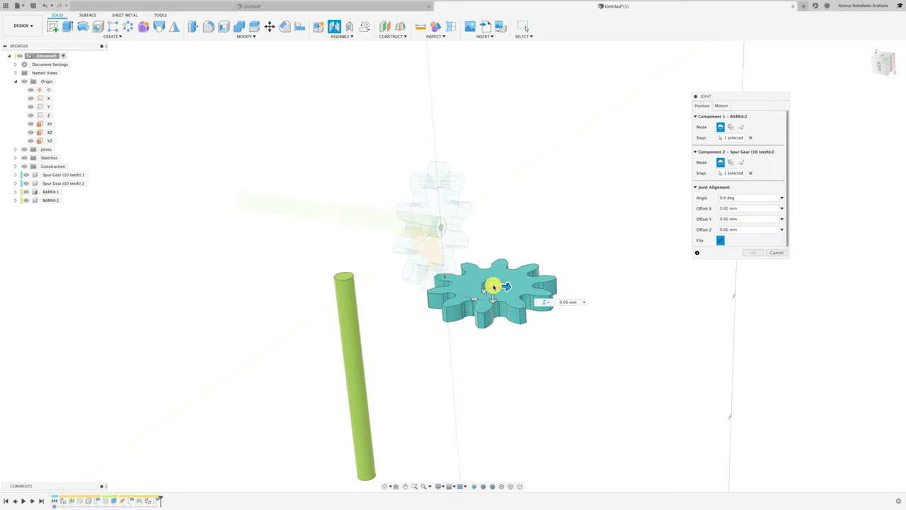
{"action": "left_click", "coordinate": [722, 106]}
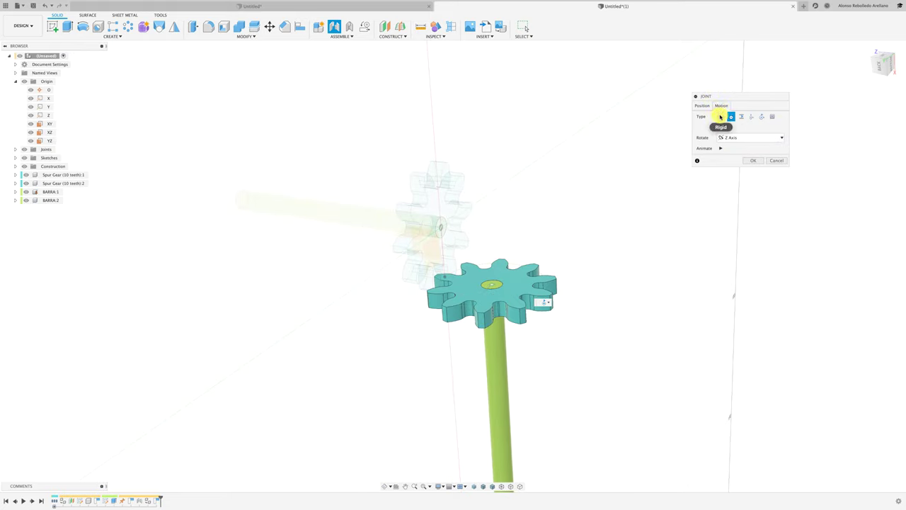
{"action": "left_click", "coordinate": [720, 116]}
{"action": "left_click", "coordinate": [754, 150]}
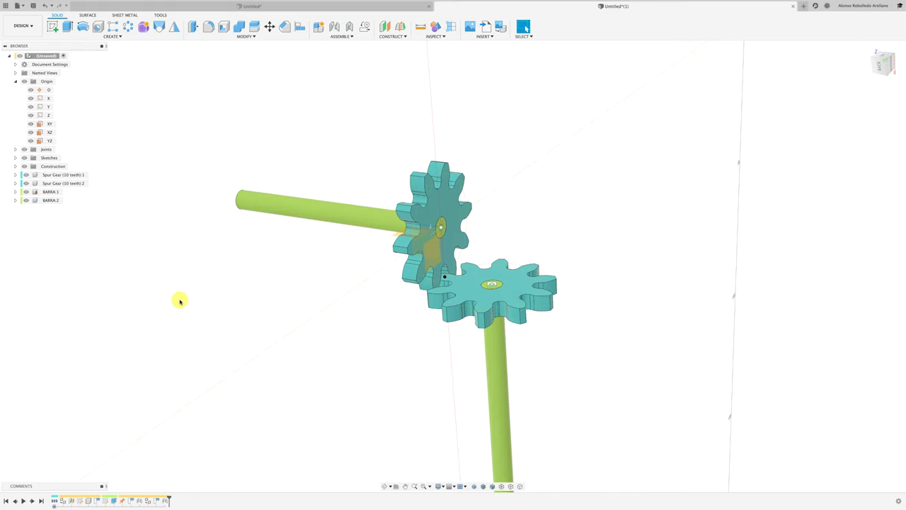
Step: Ground the BARRA:2 rod so it stays fixed in place
{"action": "right_click", "coordinate": [48, 200]}
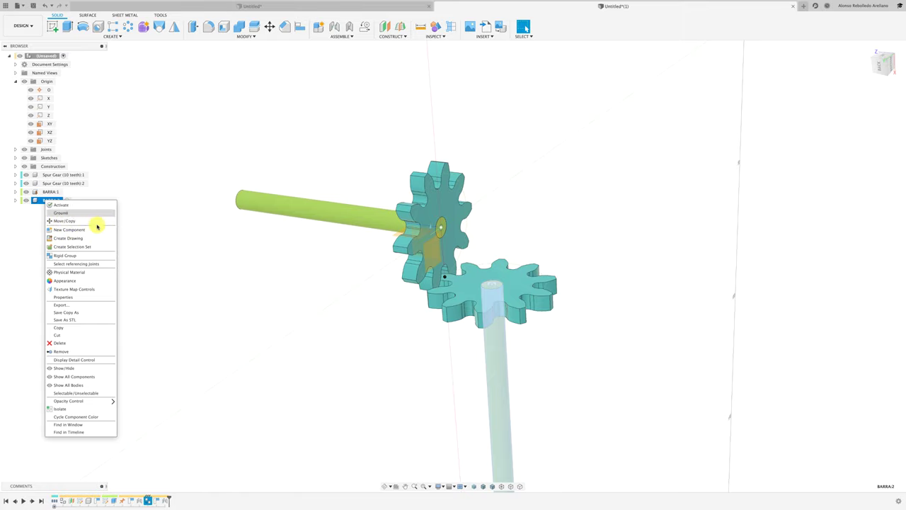
{"action": "left_click", "coordinate": [97, 213]}
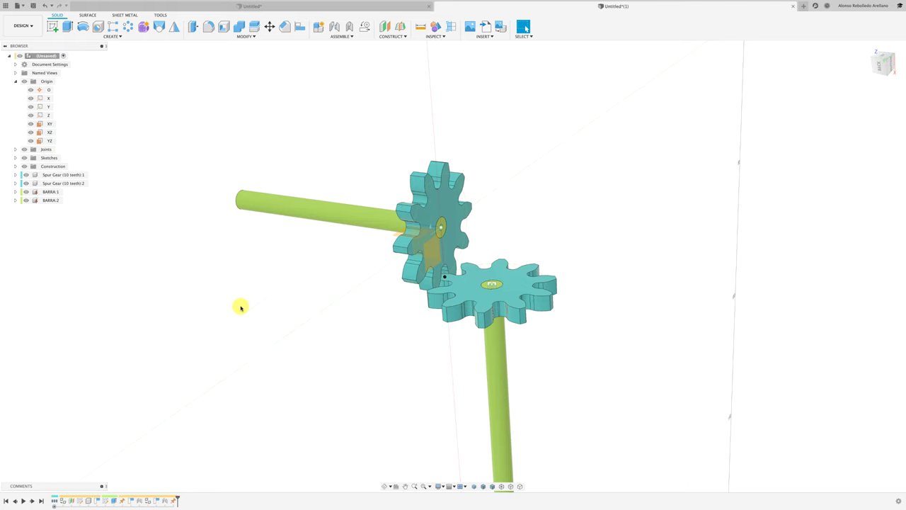
{"action": "middle_click_drag", "start_coordinate": [576, 285], "coordinate": [503, 309], "text": "shift"}
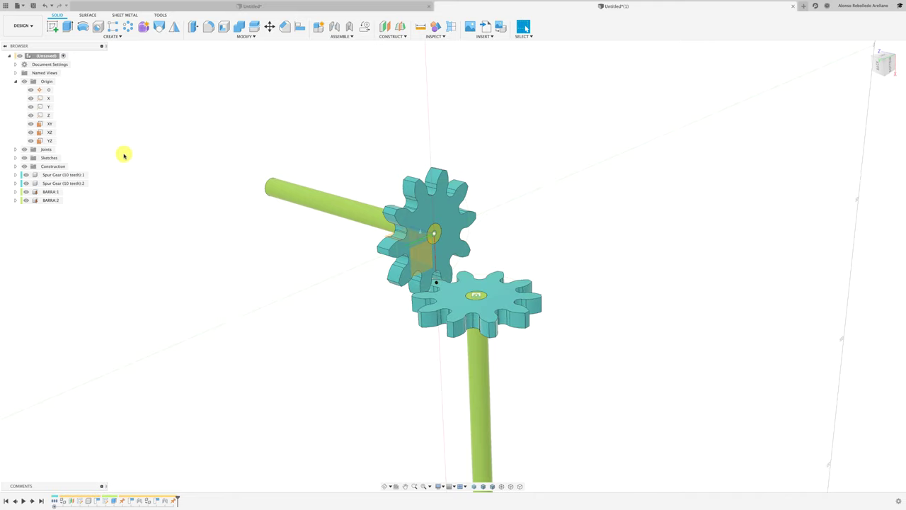
Step: Edit joint Rigid2 and change its motion type to Revolute
{"action": "left_click", "coordinate": [14, 149]}
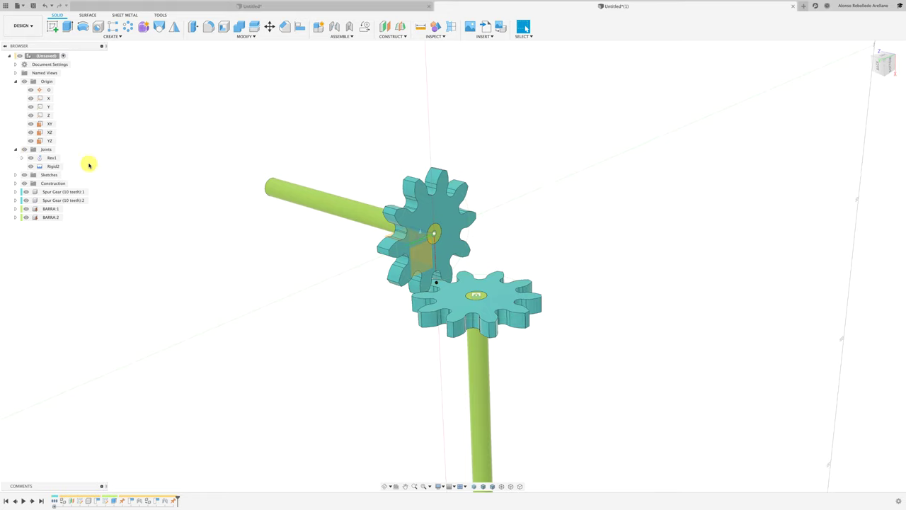
{"action": "right_click", "coordinate": [55, 167]}
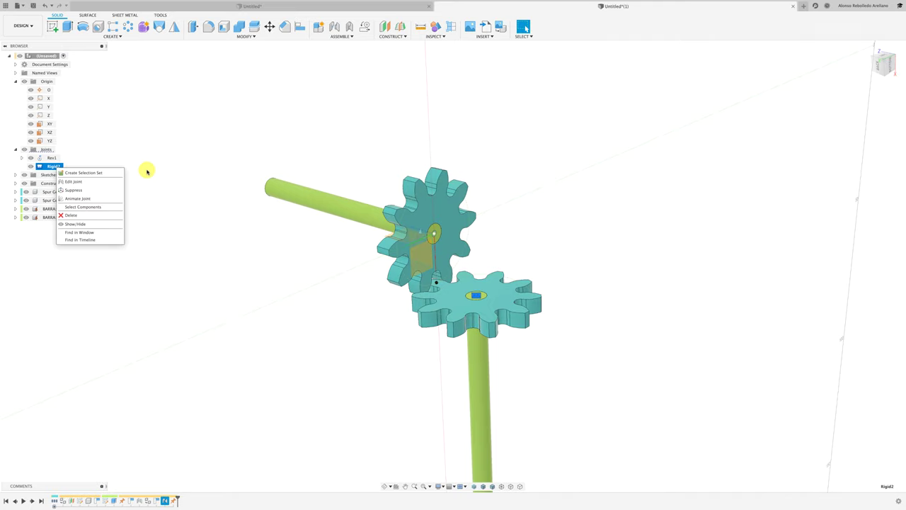
{"action": "left_click", "coordinate": [88, 182]}
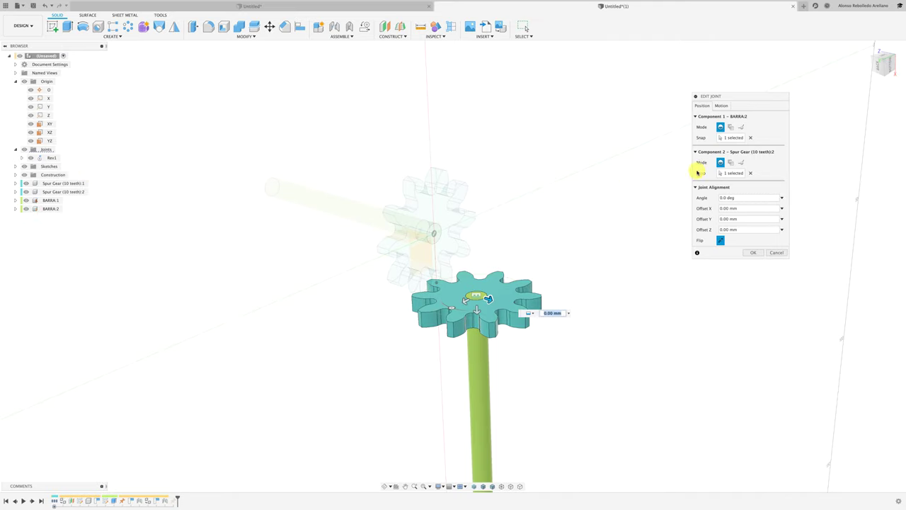
{"action": "left_click", "coordinate": [723, 106]}
{"action": "left_click", "coordinate": [730, 118]}
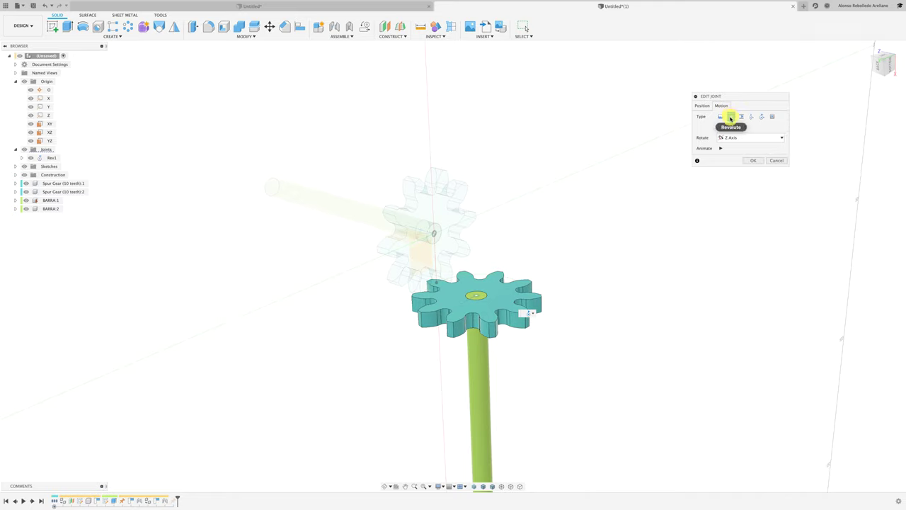
{"action": "left_click", "coordinate": [753, 160]}
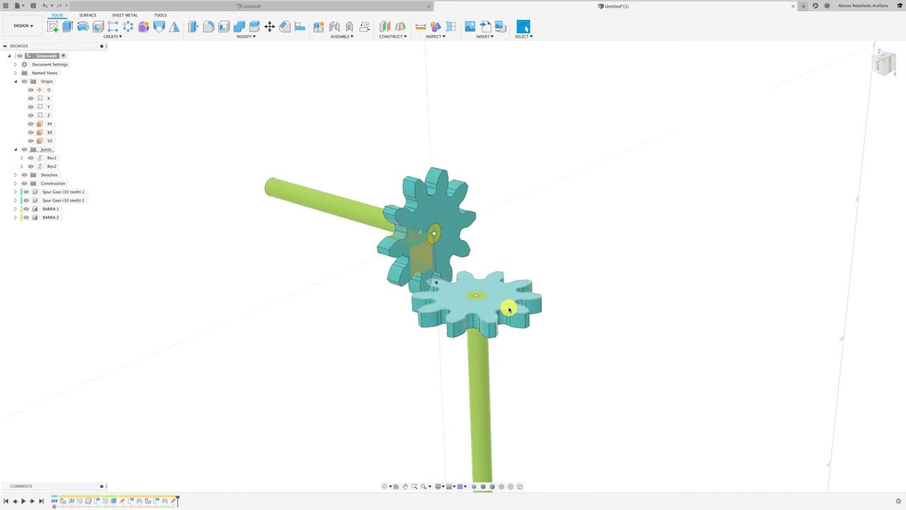
Step: Drag the lower gear to check it spins, then start a Motion Link, keeping components in place
{"action": "left_click_drag", "start_coordinate": [497, 322], "coordinate": [462, 326]}
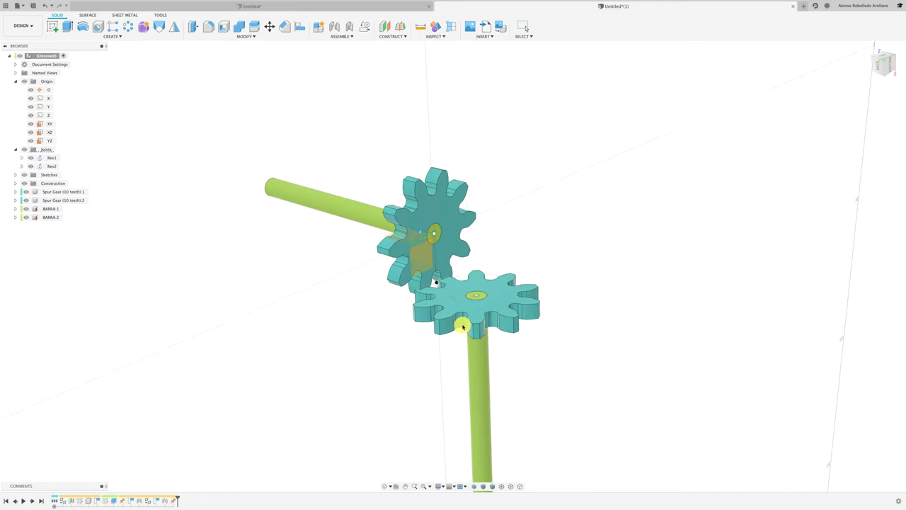
{"action": "scroll", "coordinate": [478, 308], "scroll_direction": "up", "scroll_amount": 2}
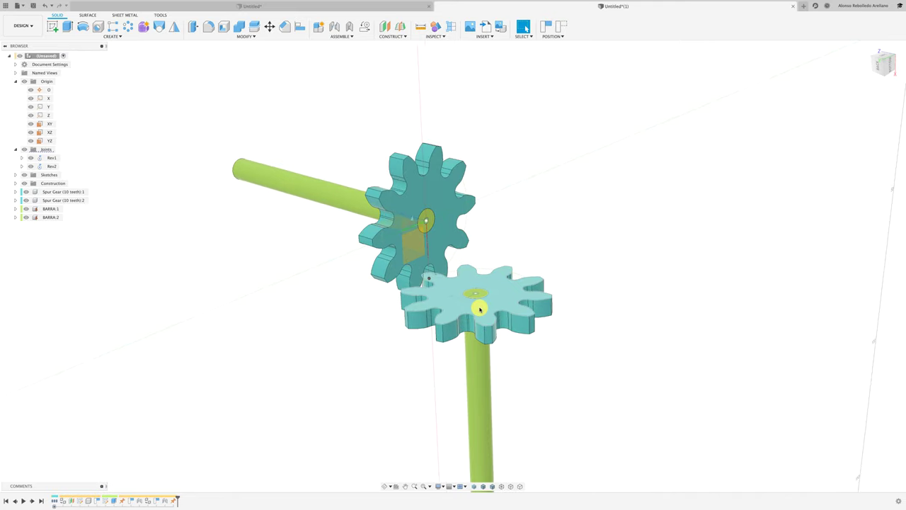
{"action": "scroll", "coordinate": [479, 306], "scroll_direction": "up", "scroll_amount": 3}
{"action": "scroll", "coordinate": [476, 306], "scroll_direction": "up", "scroll_amount": 3}
{"action": "scroll", "coordinate": [495, 304], "scroll_direction": "up", "scroll_amount": 3}
{"action": "left_click_drag", "start_coordinate": [520, 305], "coordinate": [525, 302]}
{"action": "scroll", "coordinate": [526, 303], "scroll_direction": "down", "scroll_amount": 3}
{"action": "scroll", "coordinate": [477, 309], "scroll_direction": "down", "scroll_amount": 3}
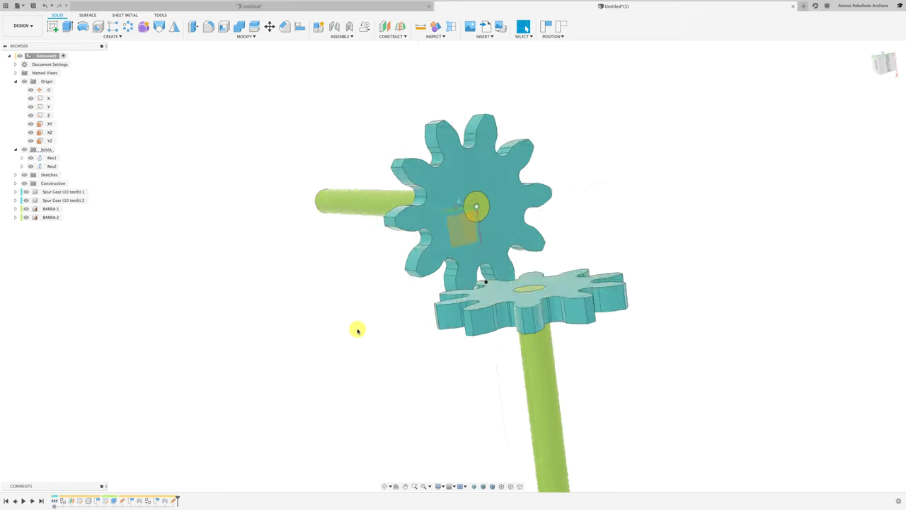
{"action": "scroll", "coordinate": [358, 330], "scroll_direction": "down", "scroll_amount": 3}
{"action": "scroll", "coordinate": [358, 329], "scroll_direction": "down", "scroll_amount": 1}
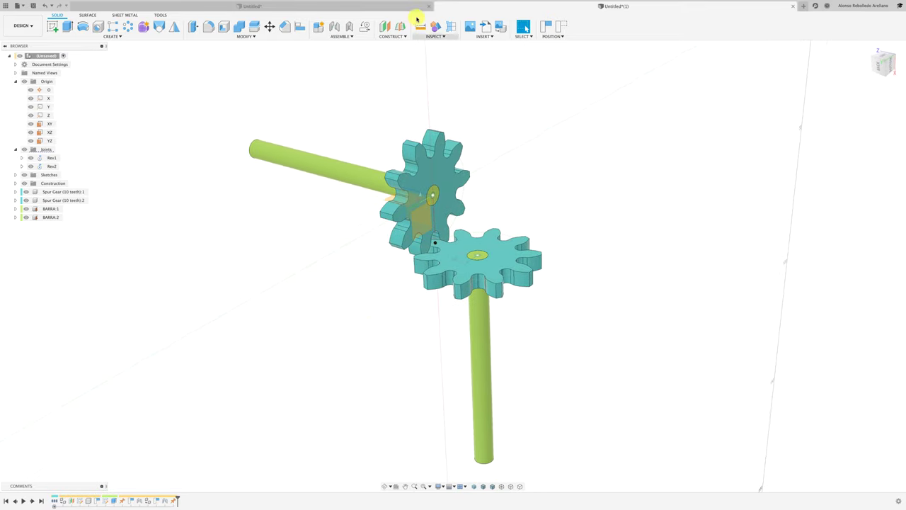
{"action": "left_click", "coordinate": [364, 27]}
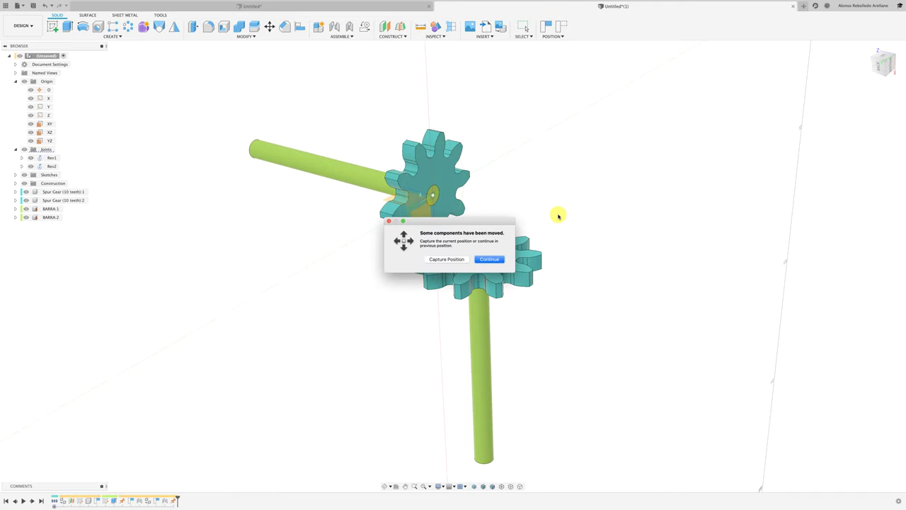
{"action": "left_click", "coordinate": [460, 260]}
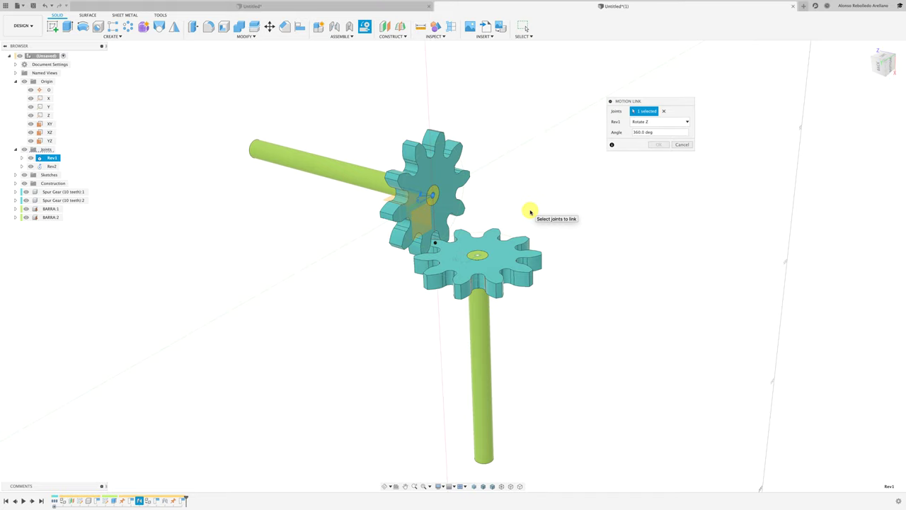
Step: Pair Rev2 with Rev1 in the Motion Link, 360 deg each, with Animate on
{"action": "left_click", "coordinate": [462, 264]}
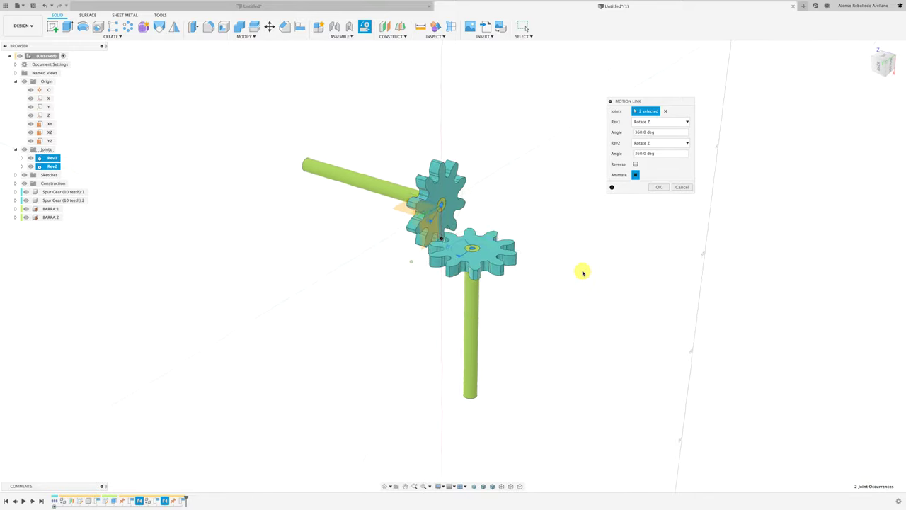
{"action": "scroll", "coordinate": [582, 272], "scroll_direction": "up", "scroll_amount": 2}
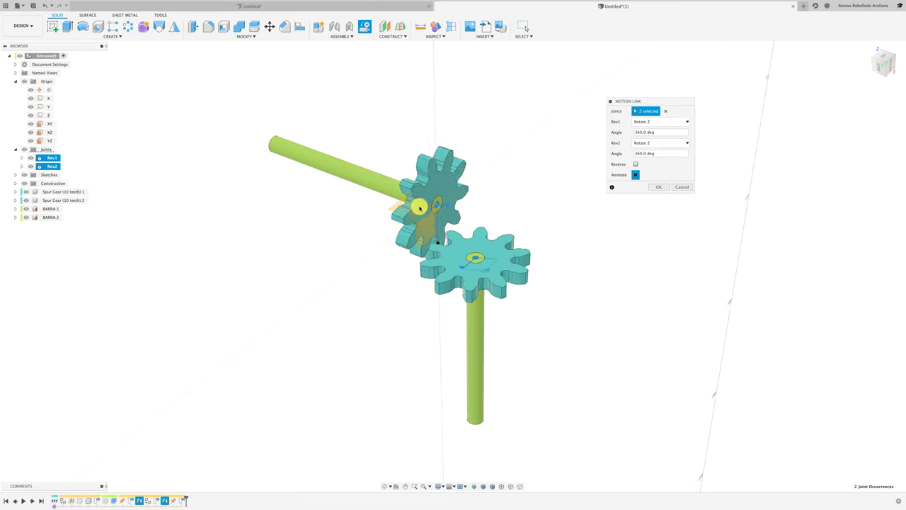